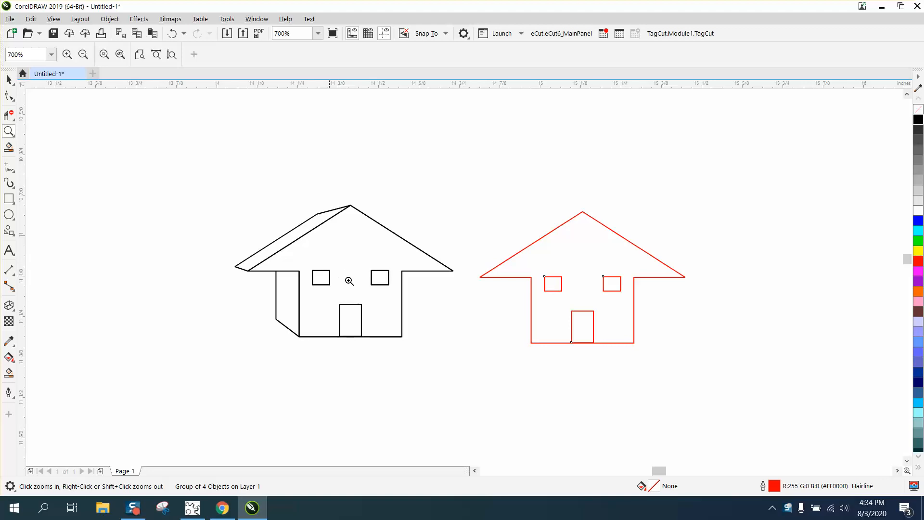
# Examine the reference page's isometric and orthographic house drawings and compare them with the drawn houses.
pyautogui.scroll(-1, 344, 246)
pyautogui.scroll(-1, 522, 264)
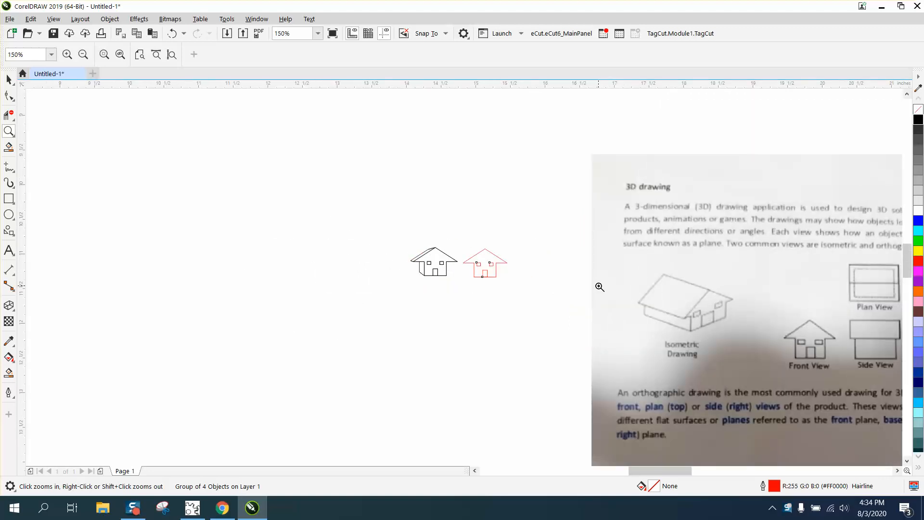
pyautogui.scroll(2, 613, 291)
pyautogui.scroll(-2, 494, 288)
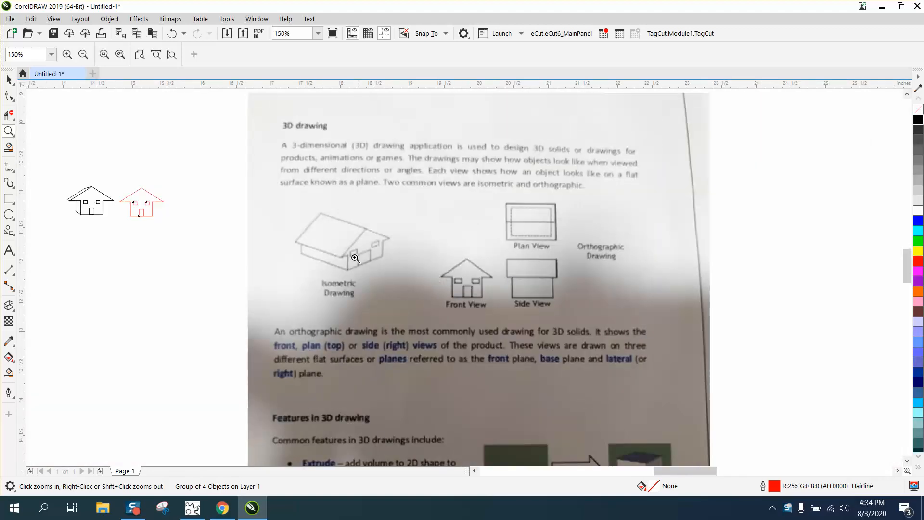
pyautogui.scroll(3, 606, 316)
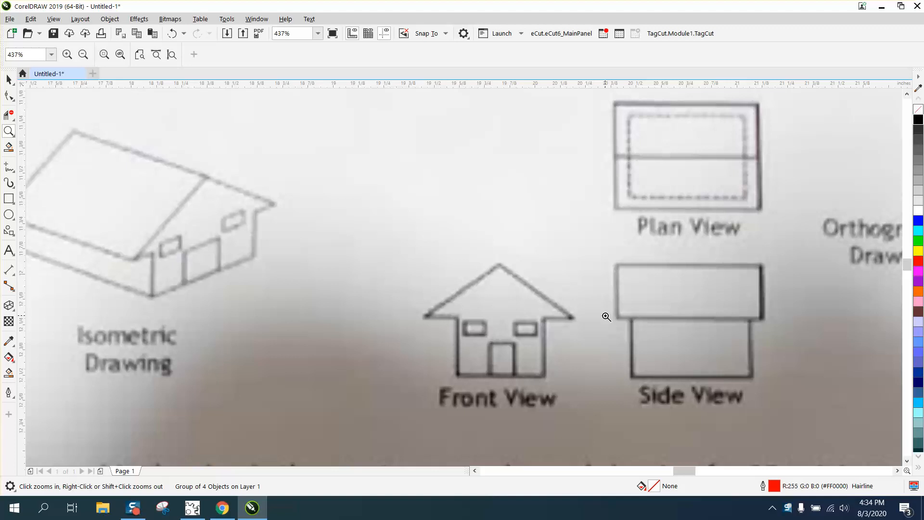
pyautogui.scroll(-2, 606, 316)
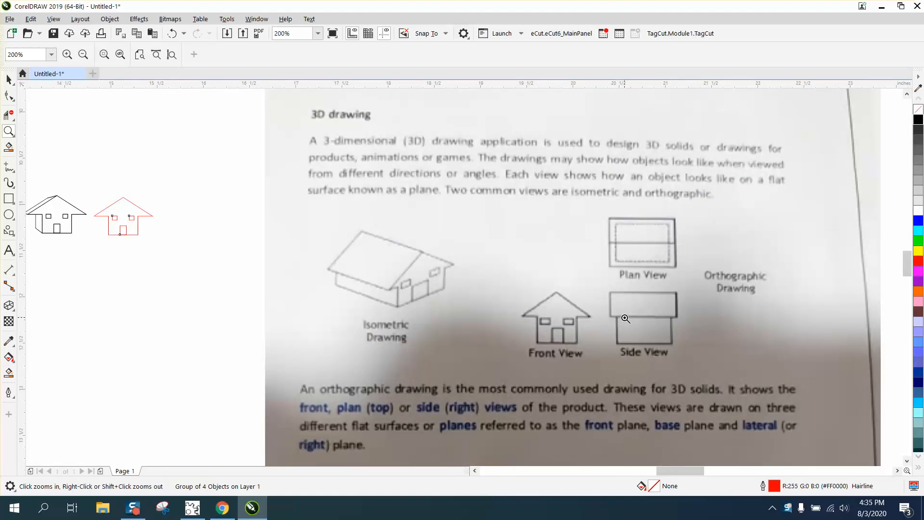
pyautogui.scroll(-2, 628, 318)
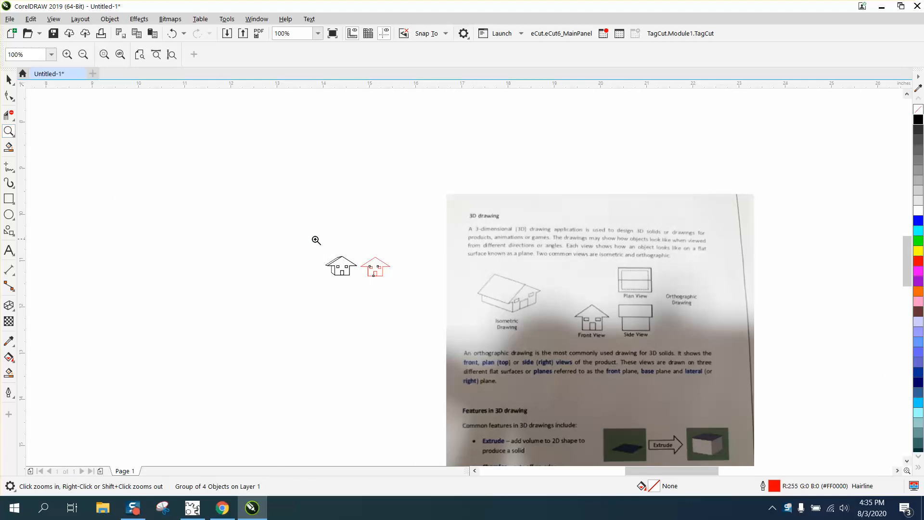
# Move the red front-view house slightly upward to about X 15.143, Y -11.088 inches.
pyautogui.moveTo(316, 240); pyautogui.dragTo(425, 295)
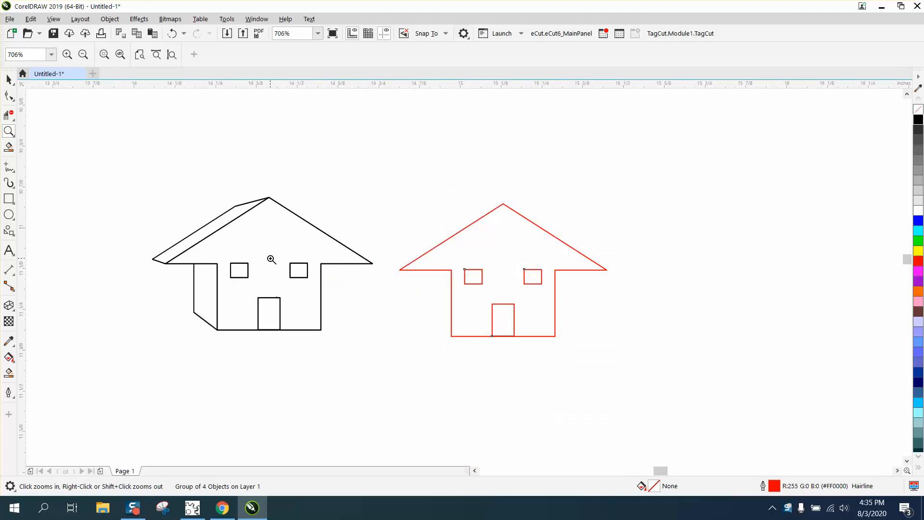
pyautogui.press('space')
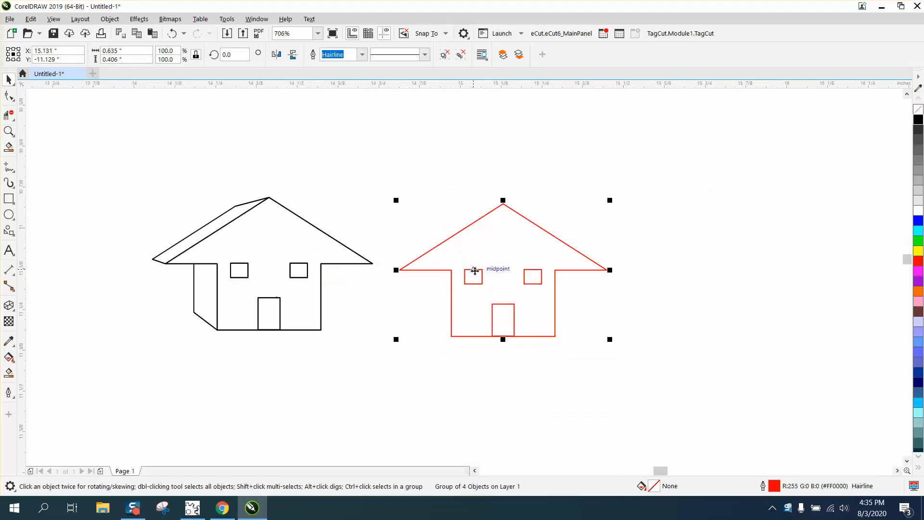
pyautogui.moveTo(473, 269); pyautogui.dragTo(477, 256)
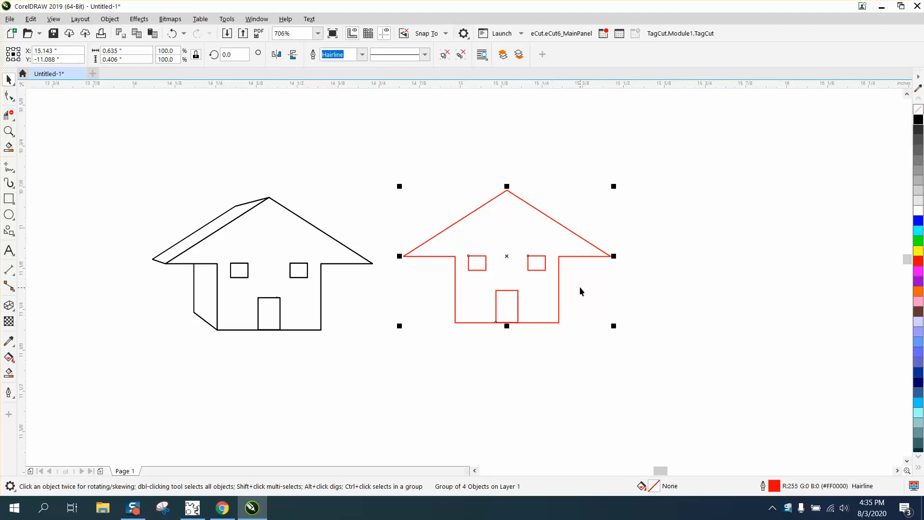
# Smart-fill the red house's front face around the windows and door in blue, and move the filled shape clear of the red outline.
pyautogui.click(9, 373)
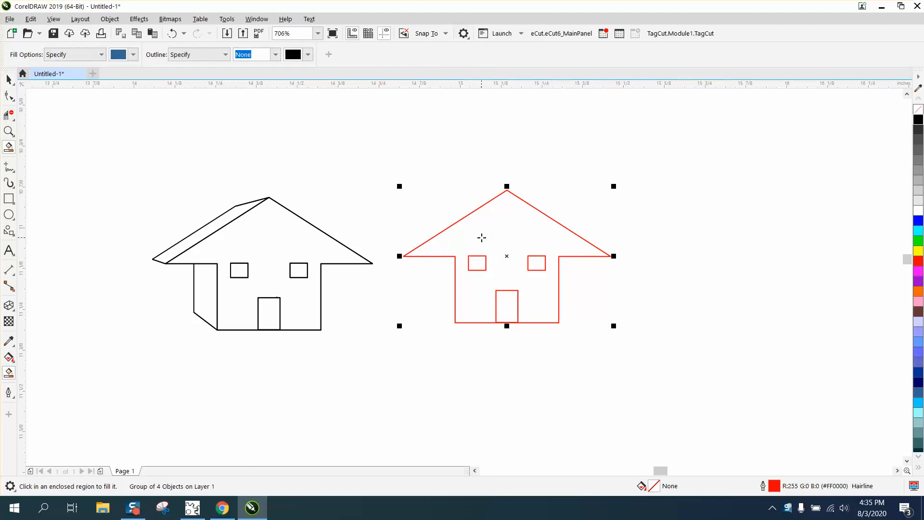
pyautogui.click(481, 237)
pyautogui.click(8, 79)
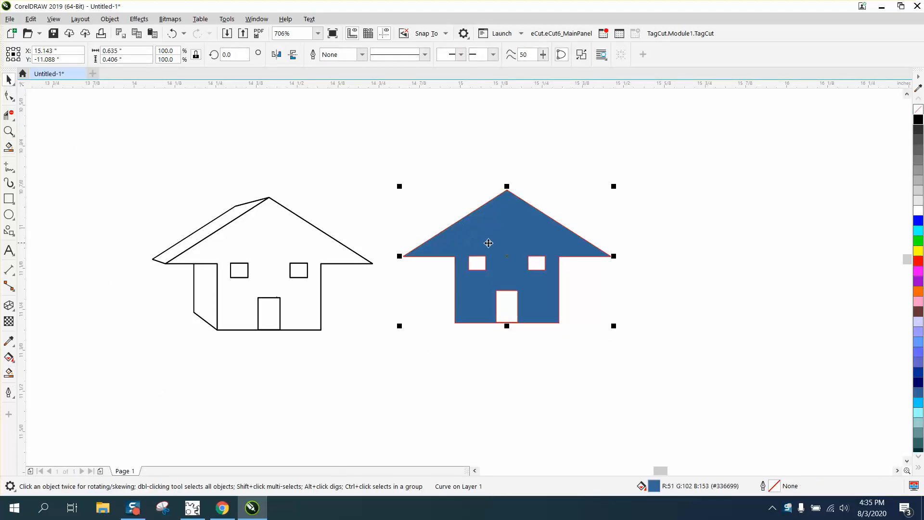
pyautogui.moveTo(495, 242); pyautogui.dragTo(712, 249)
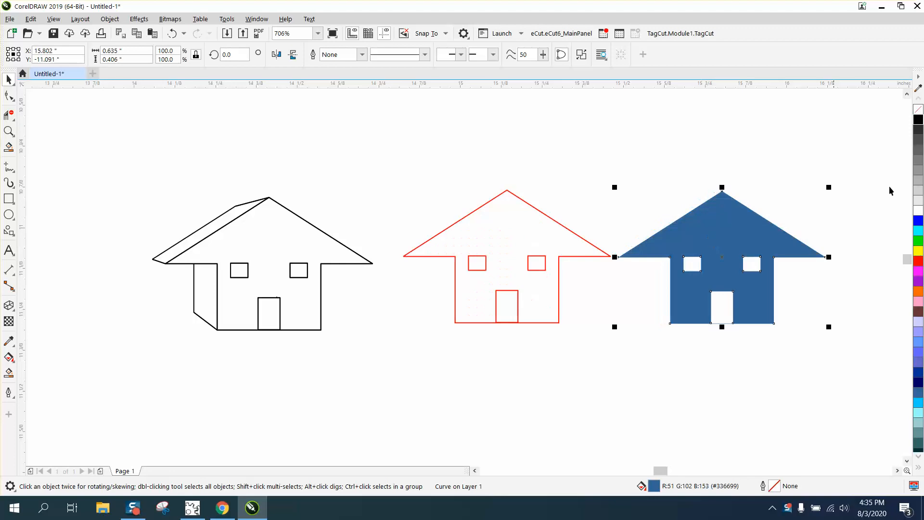
# Give the filled house shape no fill and a black outline, and place it left of the existing 3D house.
pyautogui.click(918, 110)
pyautogui.rightClick(918, 121)
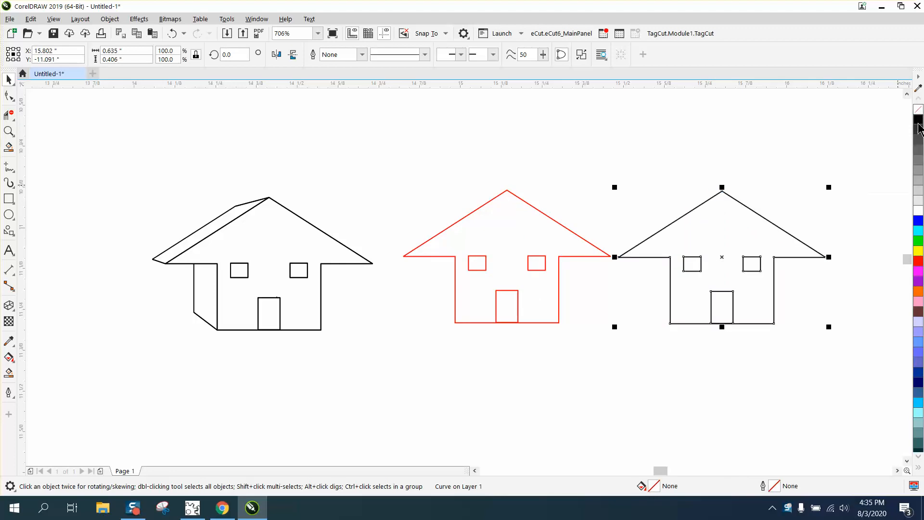
pyautogui.moveTo(722, 256); pyautogui.dragTo(722, 265)
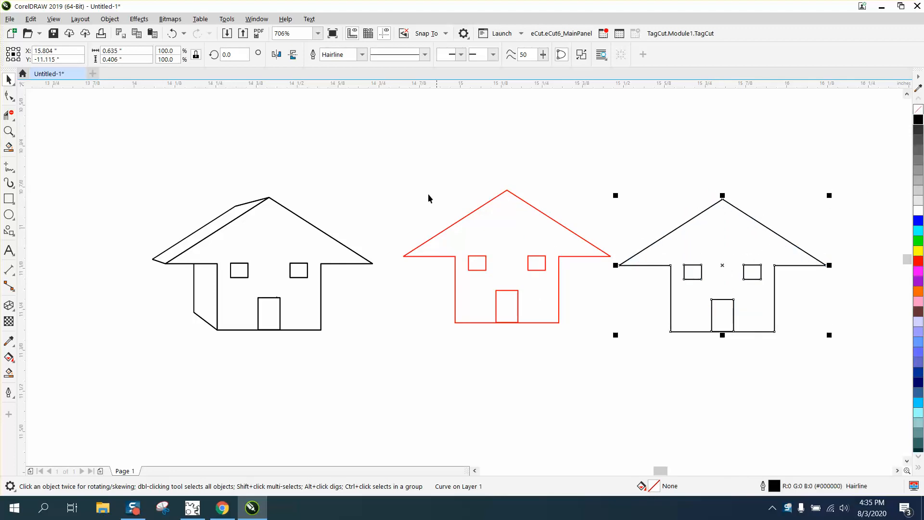
pyautogui.scroll(-2, 565, 234)
pyautogui.moveTo(658, 251); pyautogui.dragTo(265, 247)
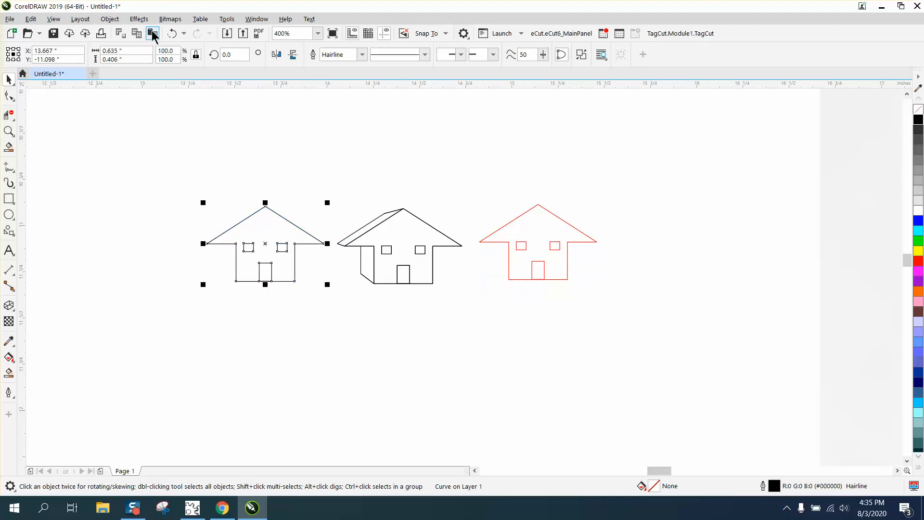
# Extrude the new black house outline toward its left as a Small Back extrusion with a depth of about 48.
pyautogui.click(140, 19)
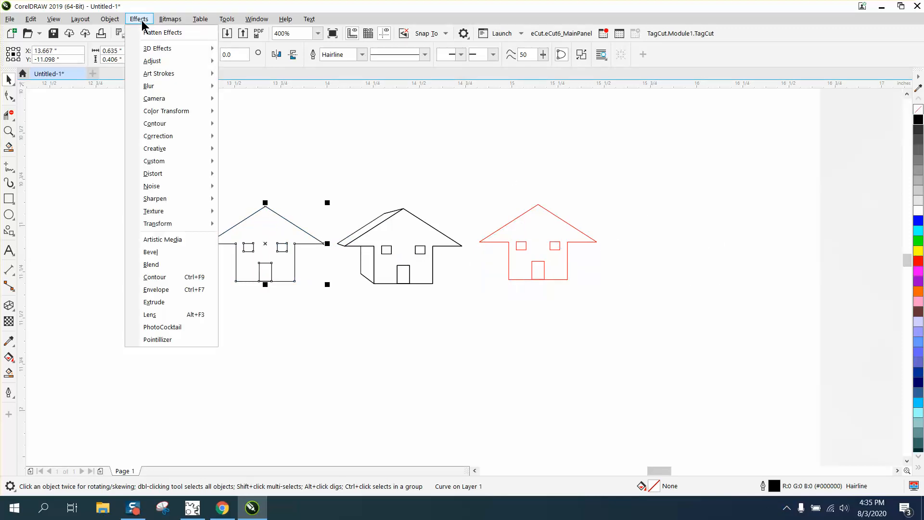
pyautogui.click(154, 302)
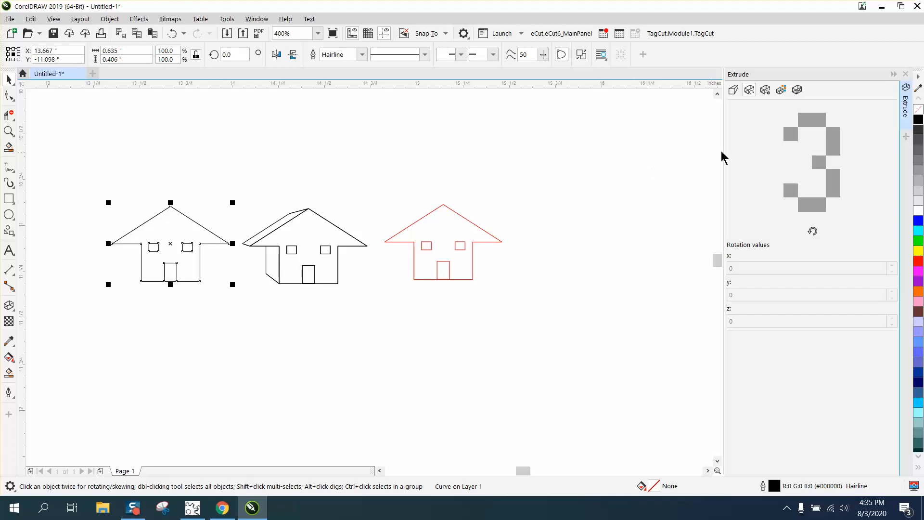
pyautogui.click(732, 90)
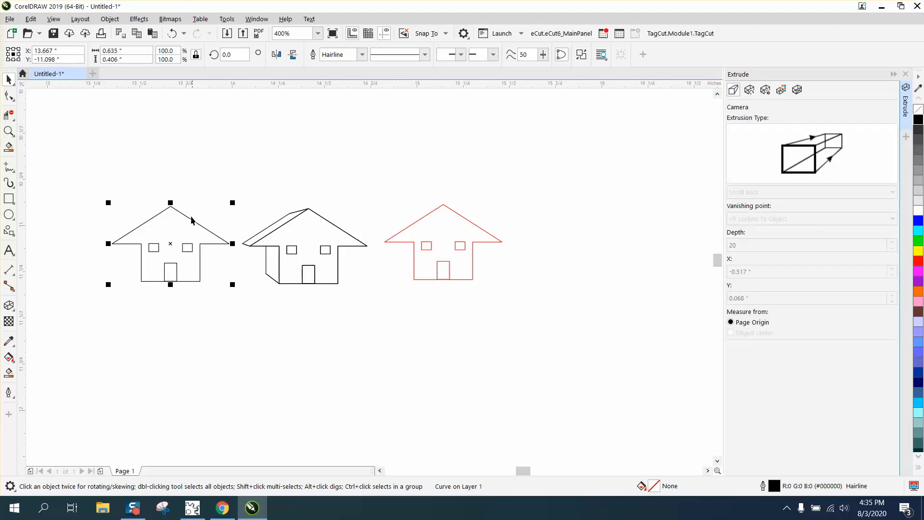
pyautogui.click(14, 312)
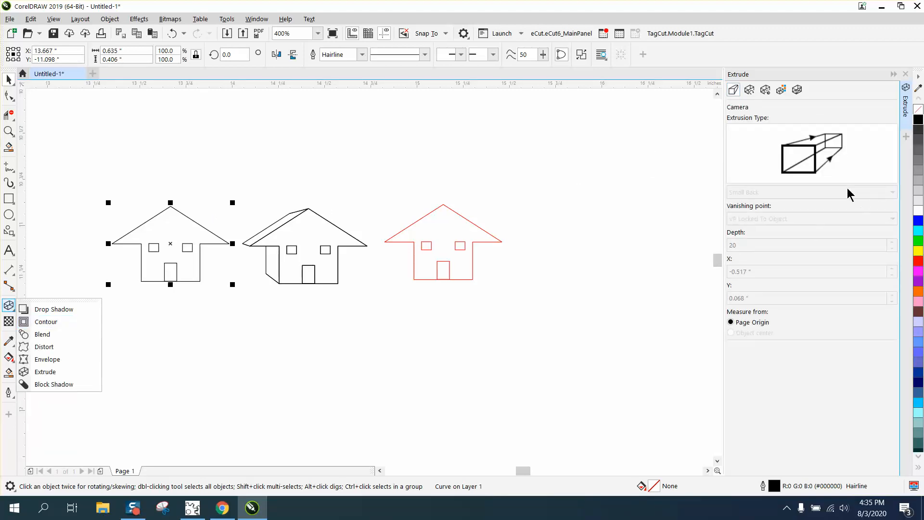
pyautogui.click(44, 372)
pyautogui.moveTo(170, 244); pyautogui.dragTo(111, 240)
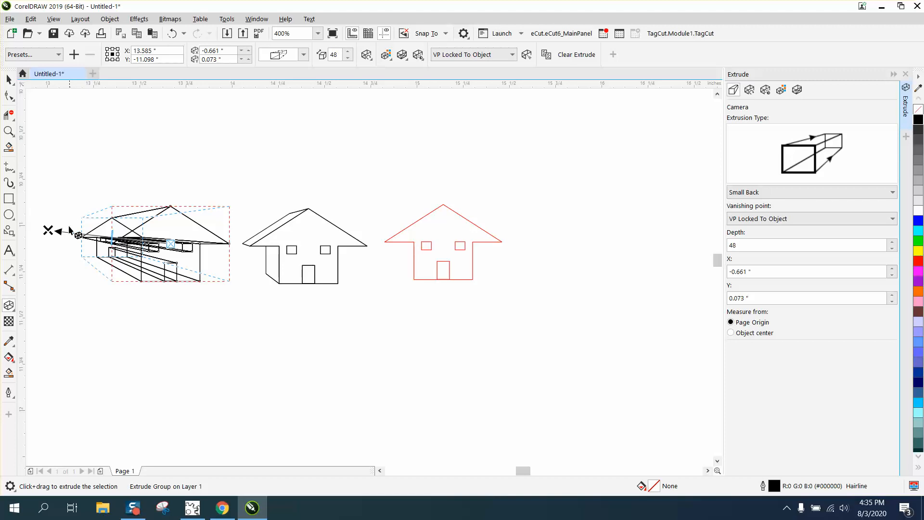
# Move the extrusion's vanishing point to about X -0.518, Y 0.206 inches and reduce its depth to about 19.
pyautogui.moveTo(48, 230); pyautogui.dragTo(75, 205)
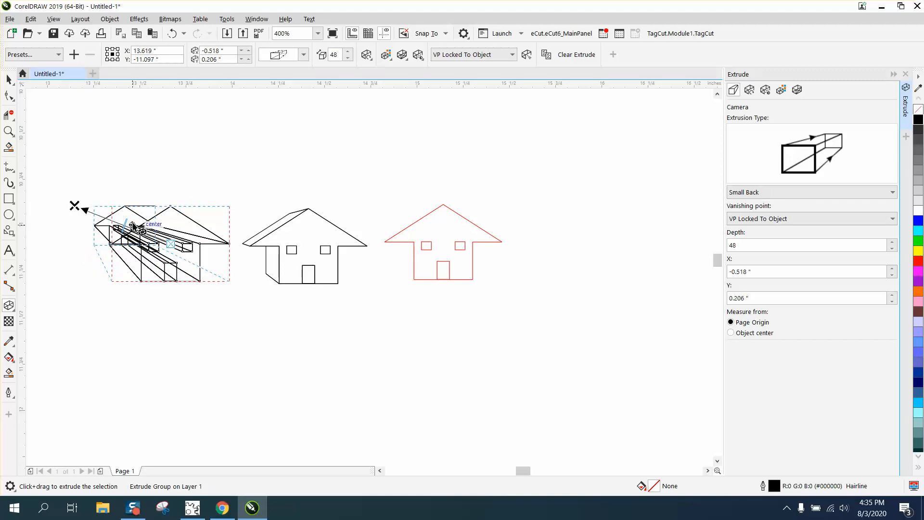
pyautogui.moveTo(133, 225); pyautogui.dragTo(170, 240)
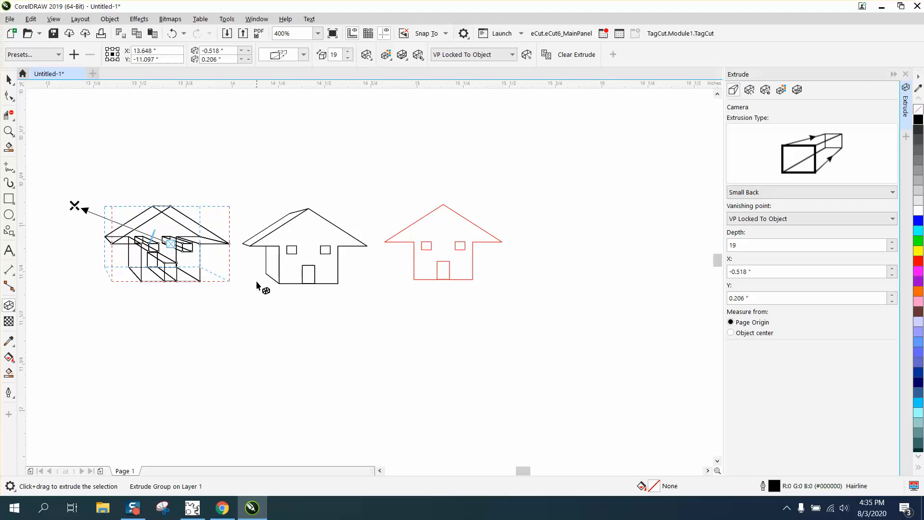
pyautogui.click(8, 131)
pyautogui.moveTo(316, 323); pyautogui.dragTo(316, 323)
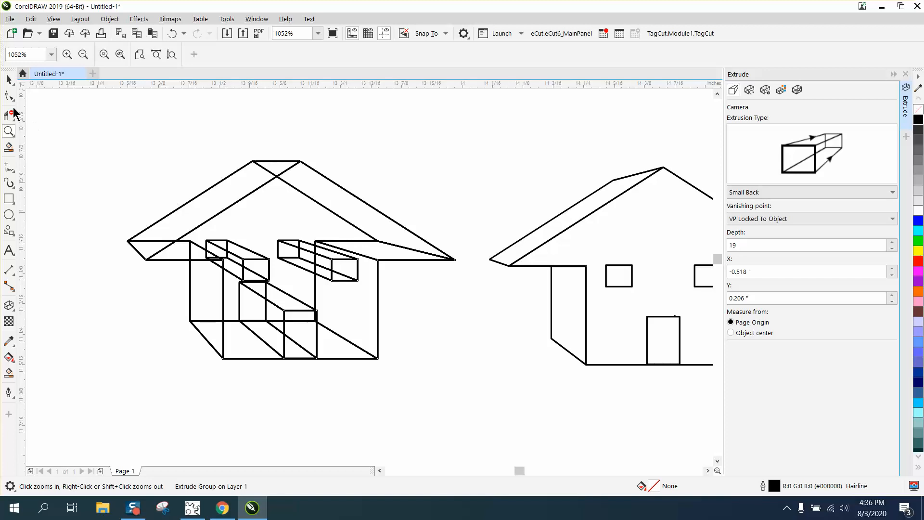
# Try to rotate the extruded house in 3D with the Extrude rotation control.
pyautogui.click(9, 79)
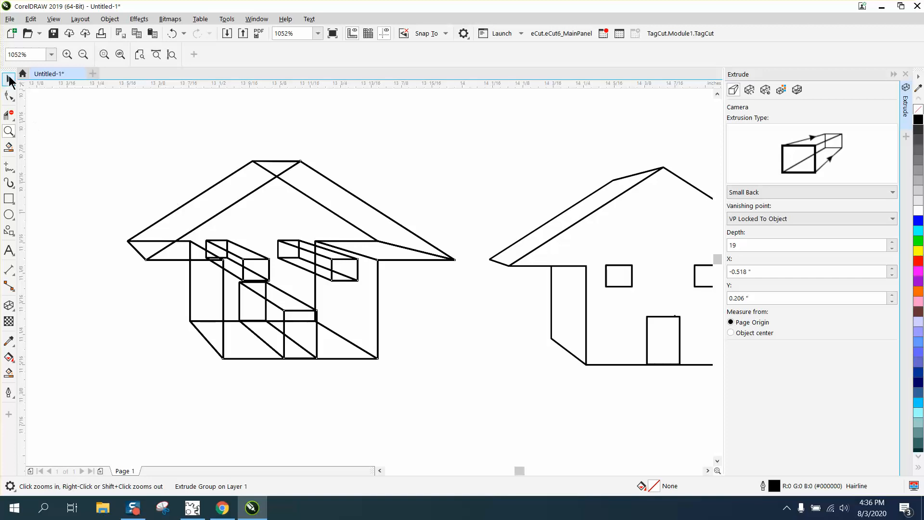
pyautogui.click(765, 91)
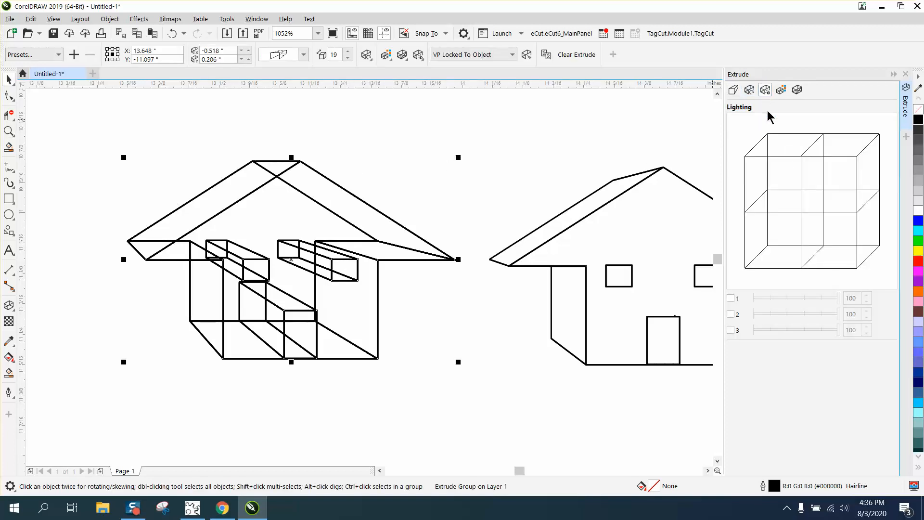
pyautogui.click(749, 90)
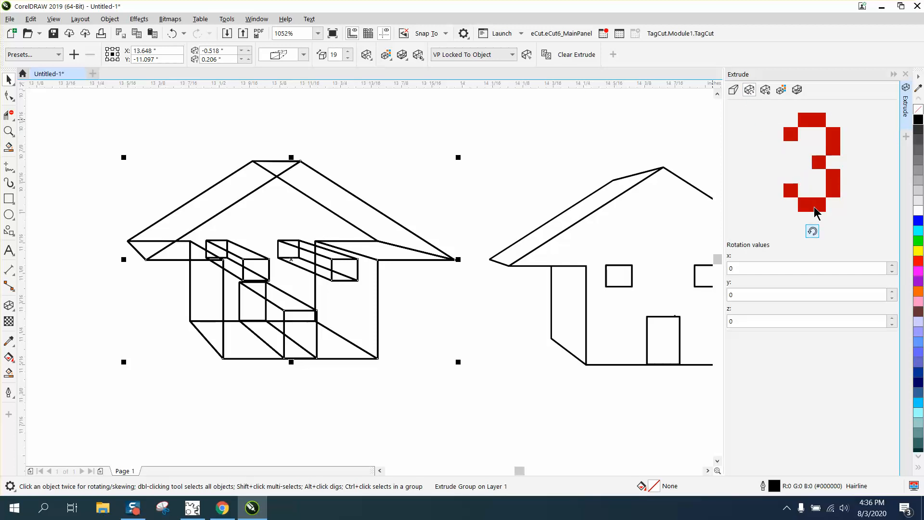
pyautogui.moveTo(816, 209); pyautogui.dragTo(820, 202)
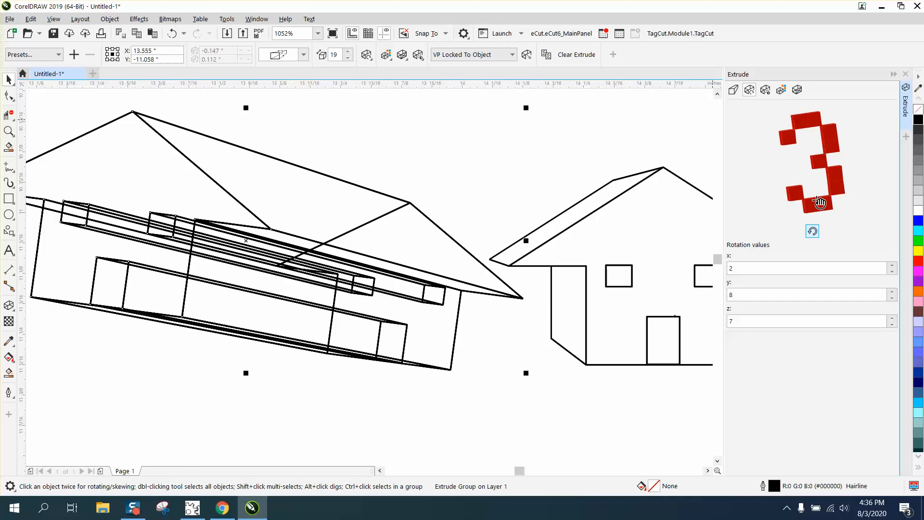
# Undo the 3D rotations of the extruded house.
pyautogui.click(169, 30)
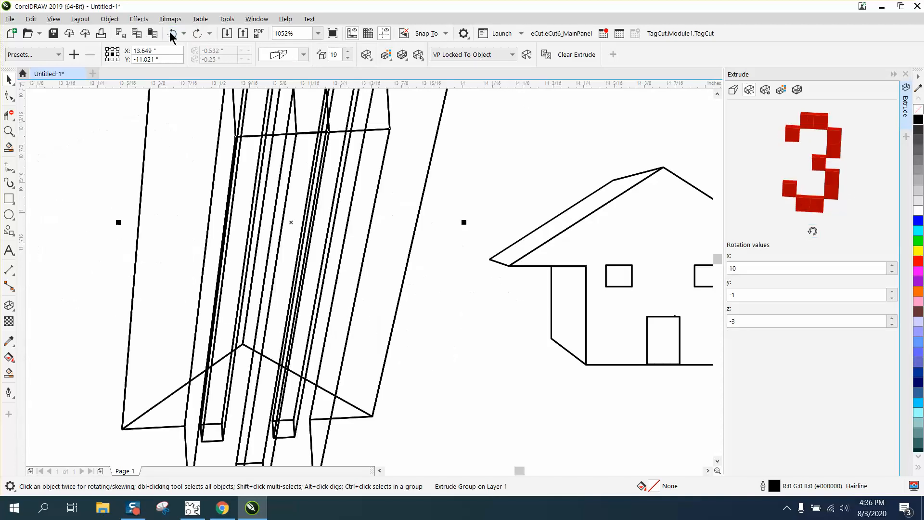
pyautogui.click(170, 31)
pyautogui.click(170, 31)
pyautogui.click(169, 31)
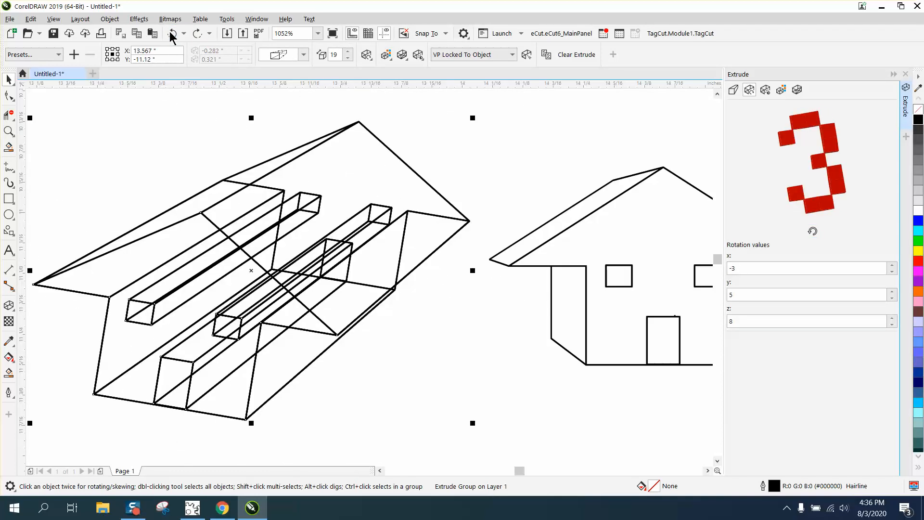
pyautogui.click(170, 31)
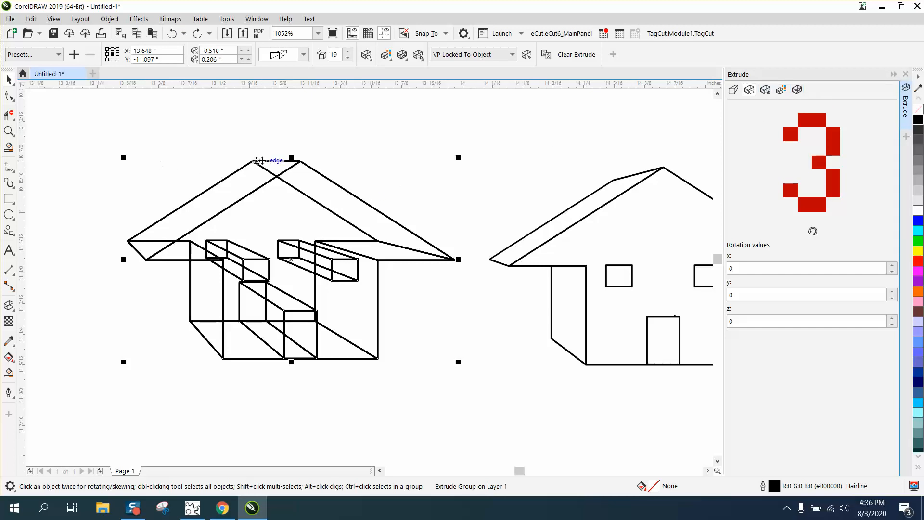
# Close the Extrude settings and break the extruded house group apart.
pyautogui.click(905, 74)
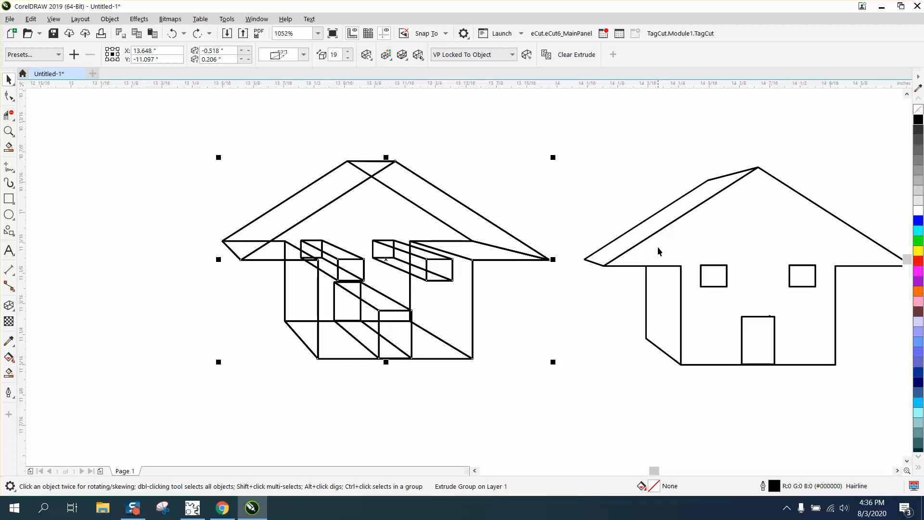
pyautogui.moveTo(193, 130); pyautogui.dragTo(601, 397)
pyautogui.click(109, 18)
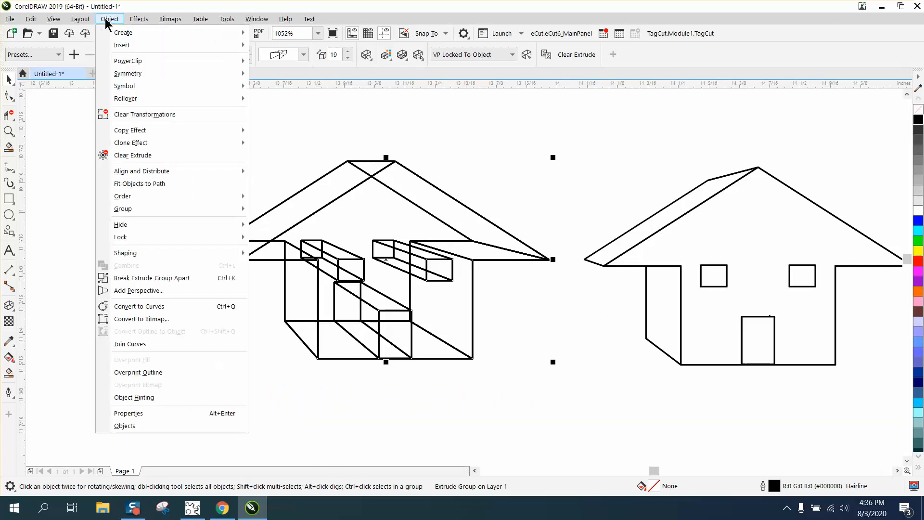
pyautogui.click(158, 281)
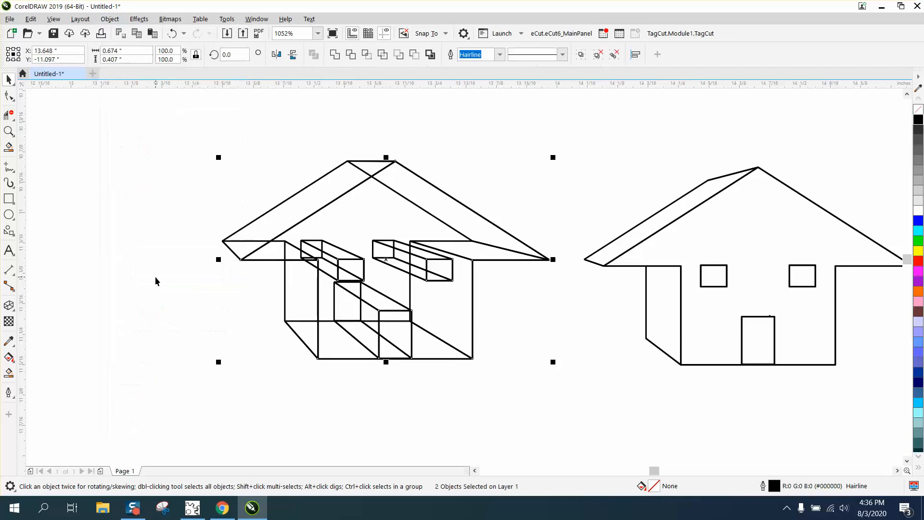
# Delete the hidden extrusion lines behind the two windows, mainly around the left one, with the Virtual Segment Delete tool.
pyautogui.click(9, 117)
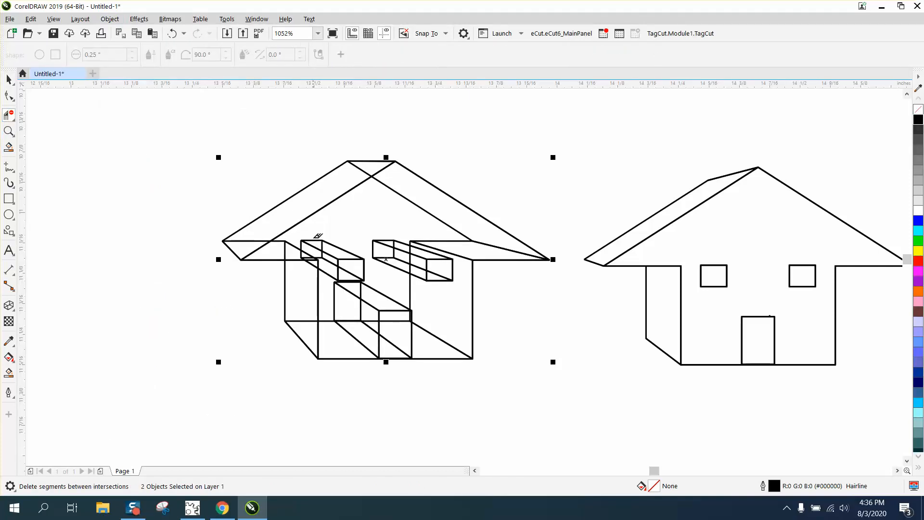
pyautogui.moveTo(313, 237); pyautogui.dragTo(396, 249)
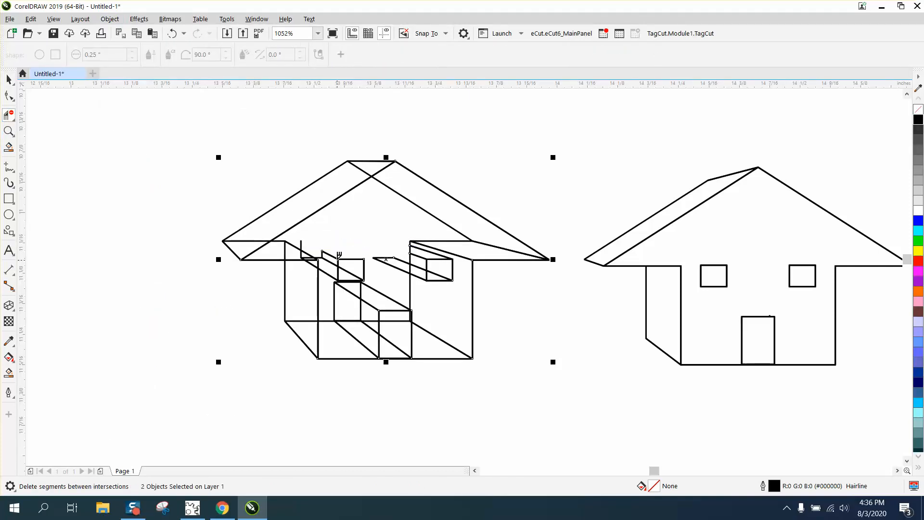
pyautogui.moveTo(329, 246); pyautogui.dragTo(324, 278)
pyautogui.click(300, 246)
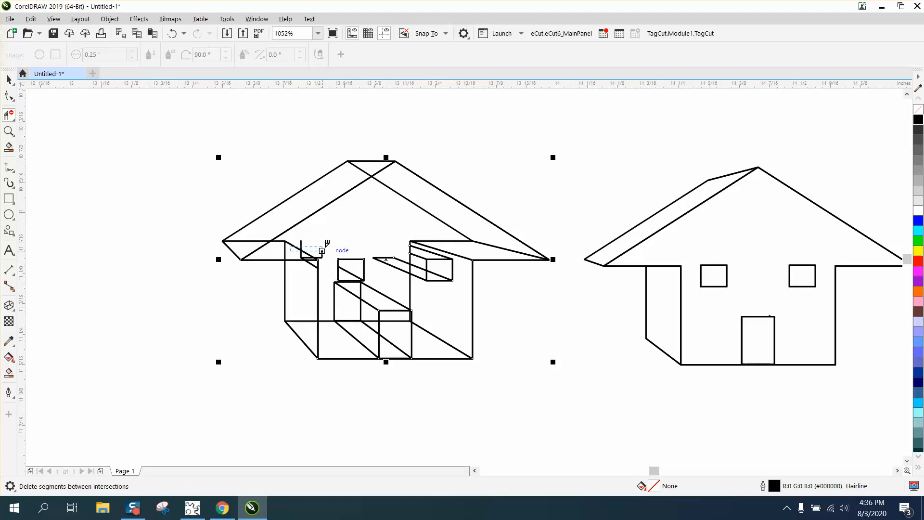
pyautogui.click(323, 250)
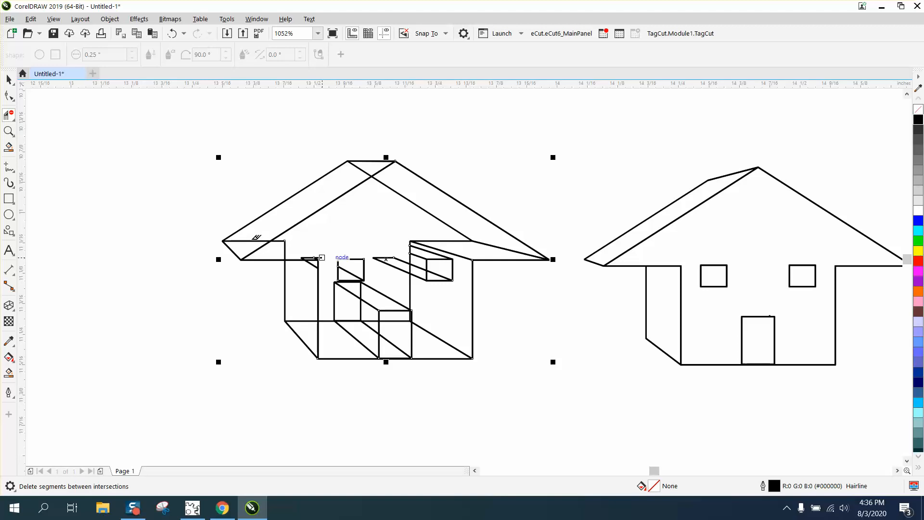
# Delete the roof's hidden rear edges behind the left eave, across the front gable and behind the right eave.
pyautogui.click(253, 240)
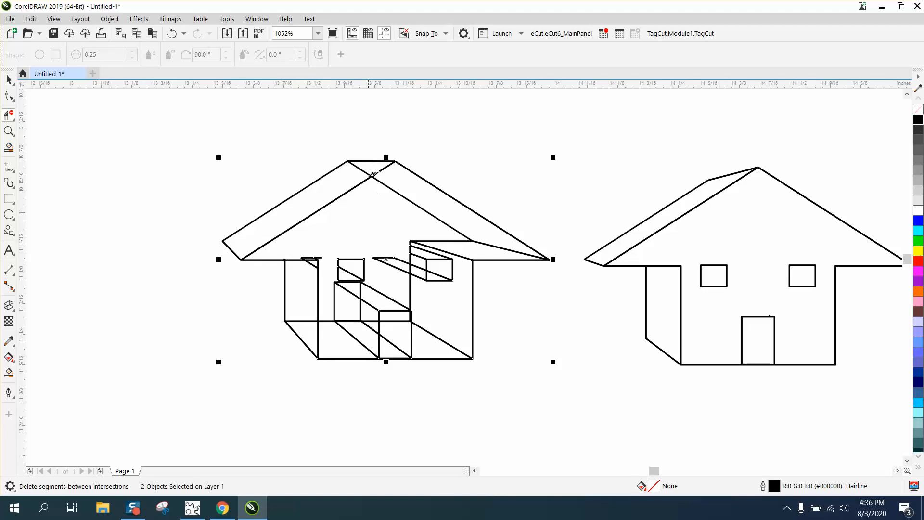
pyautogui.click(362, 168)
pyautogui.moveTo(390, 189); pyautogui.dragTo(406, 205)
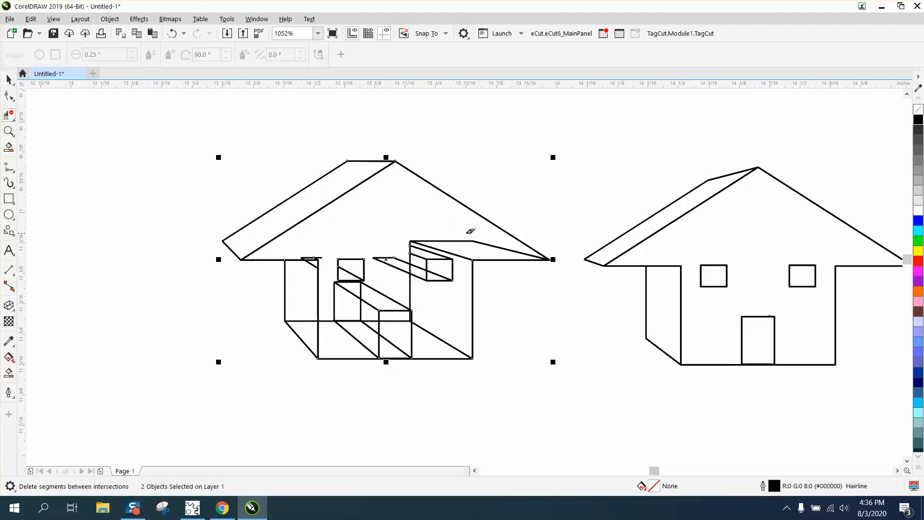
pyautogui.click(470, 239)
pyautogui.click(440, 250)
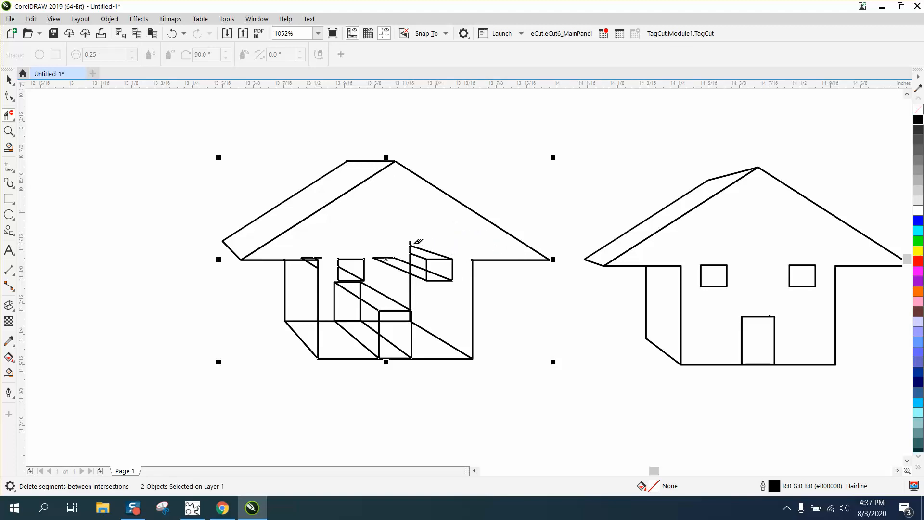
# Delete the remaining extrusion lines beside the right window and the stray diagonals in both windows and at the left wall corner.
pyautogui.moveTo(403, 242); pyautogui.dragTo(420, 282)
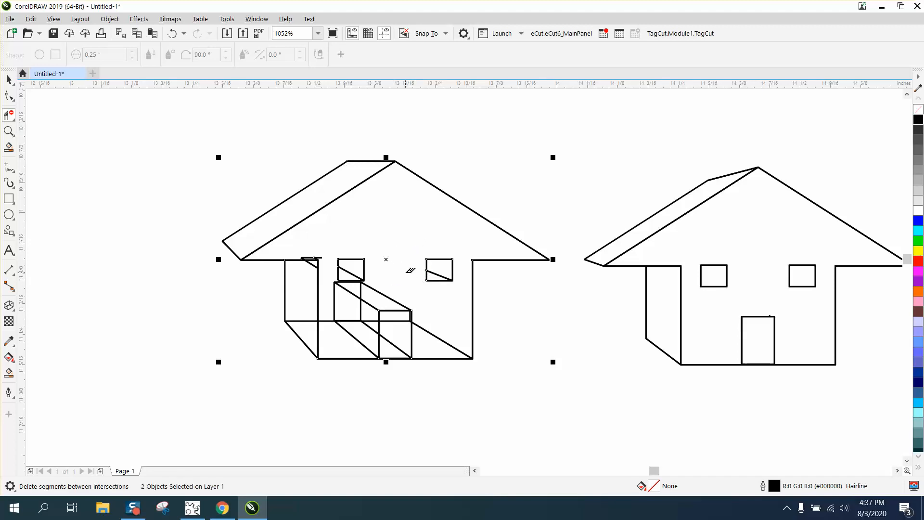
pyautogui.click(442, 272)
pyautogui.click(353, 270)
pyautogui.click(312, 261)
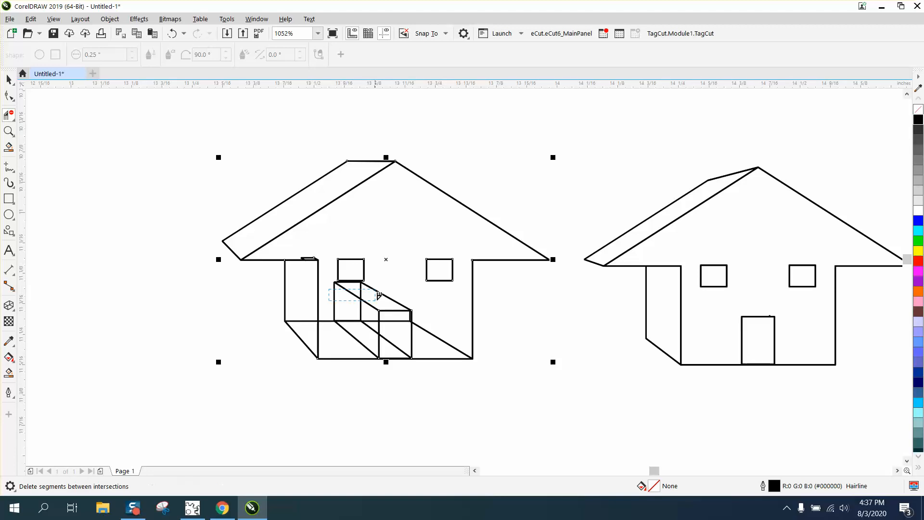
# Delete the extrusion lines above the door and the hidden floor lines between the side wall and the door.
pyautogui.moveTo(340, 294); pyautogui.dragTo(403, 296)
pyautogui.click(337, 280)
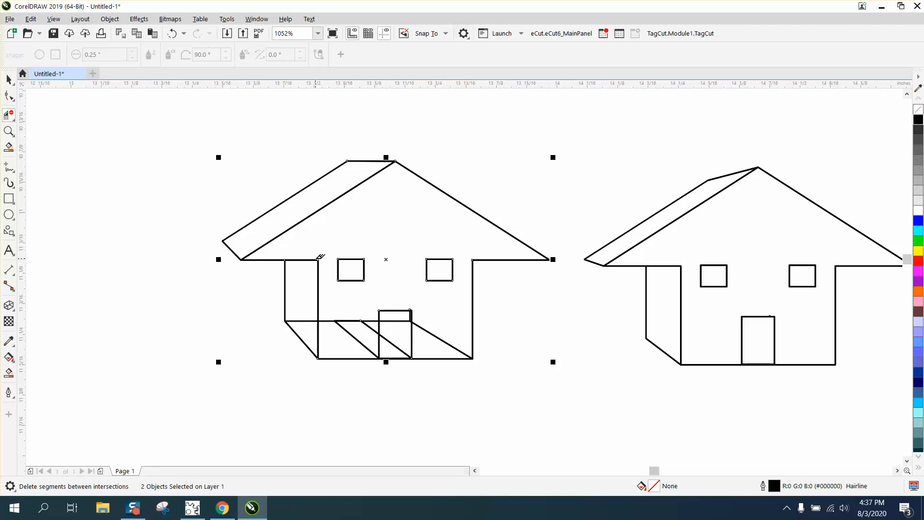
pyautogui.click(349, 332)
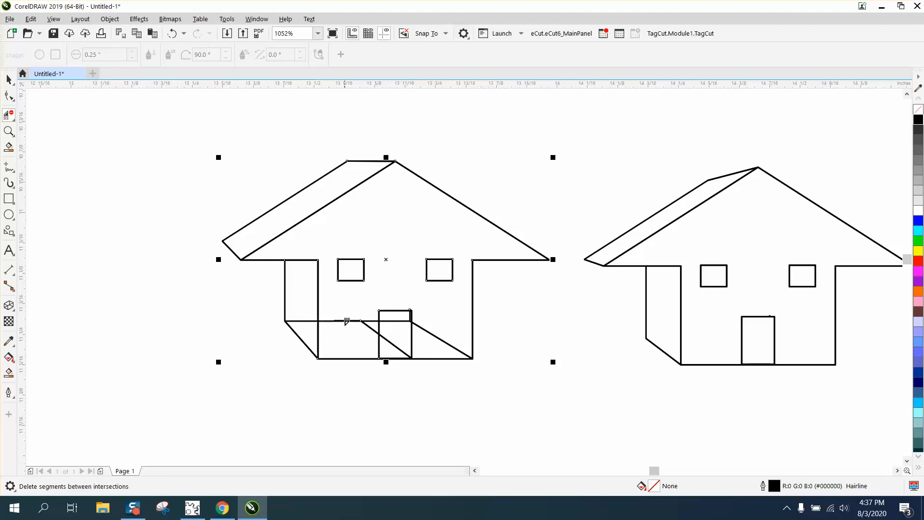
pyautogui.click(346, 320)
pyautogui.click(303, 321)
pyautogui.click(332, 321)
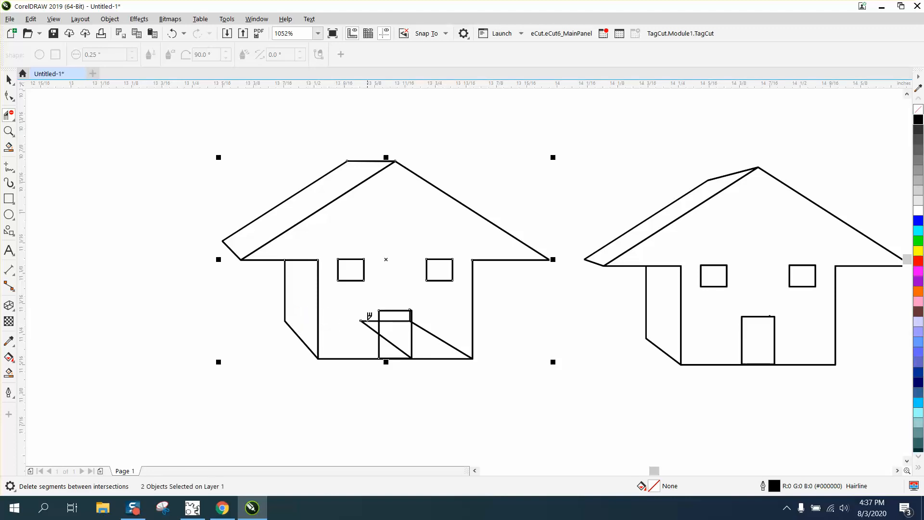
# Delete the hidden lines crossing the door and the floor diagonal running to the house's lower right corner.
pyautogui.click(372, 327)
pyautogui.click(394, 320)
pyautogui.click(400, 346)
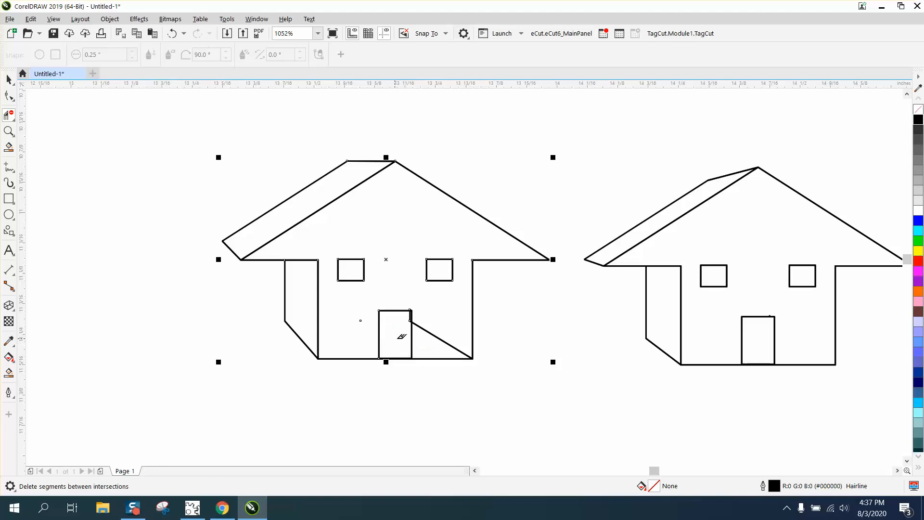
pyautogui.click(433, 335)
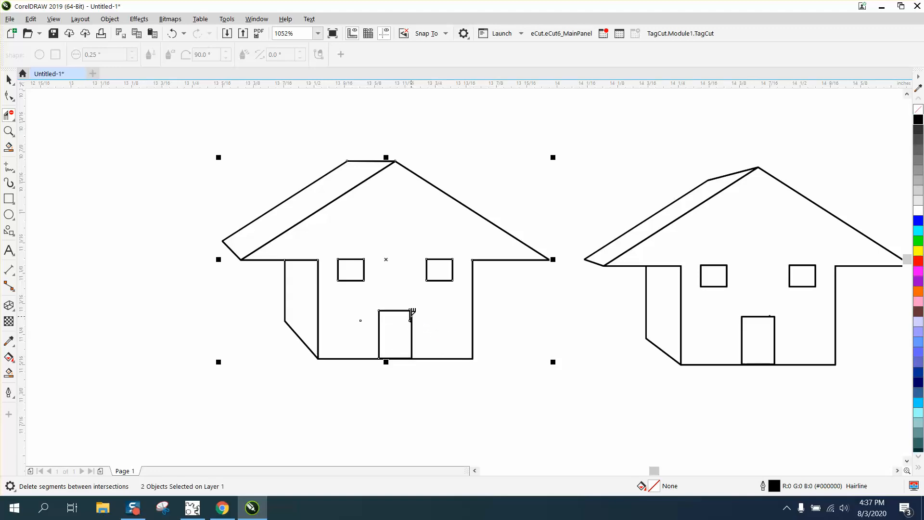
# Undo the deletion of the door's upper right edge and remove the doubled inner segment and its stub instead.
pyautogui.click(9, 131)
pyautogui.moveTo(377, 298); pyautogui.dragTo(517, 378)
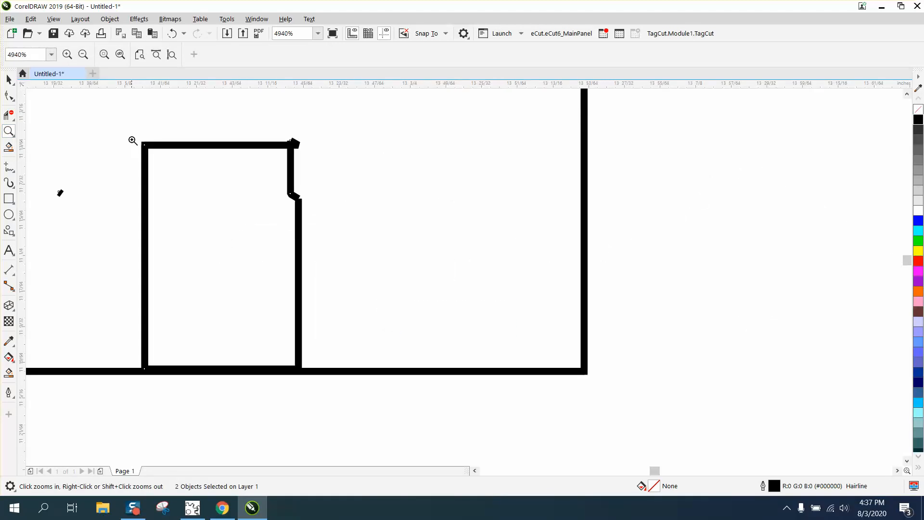
pyautogui.click(174, 33)
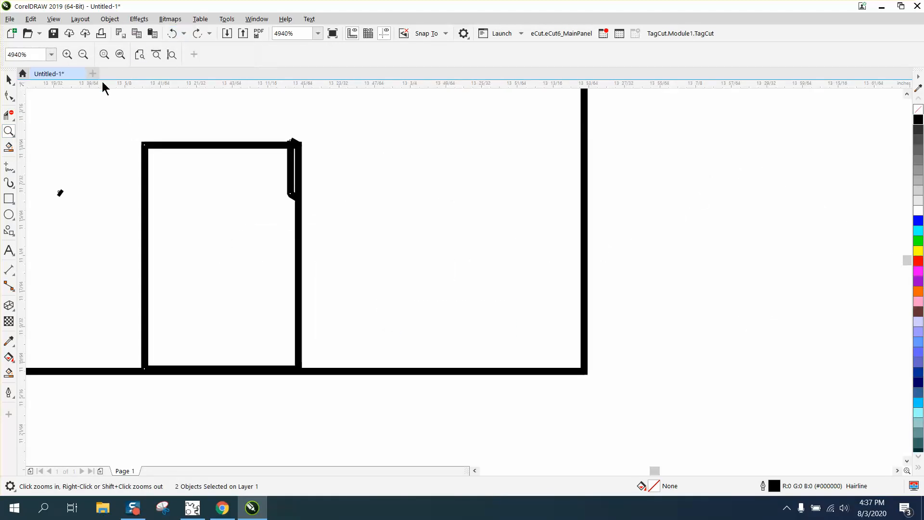
pyautogui.click(9, 114)
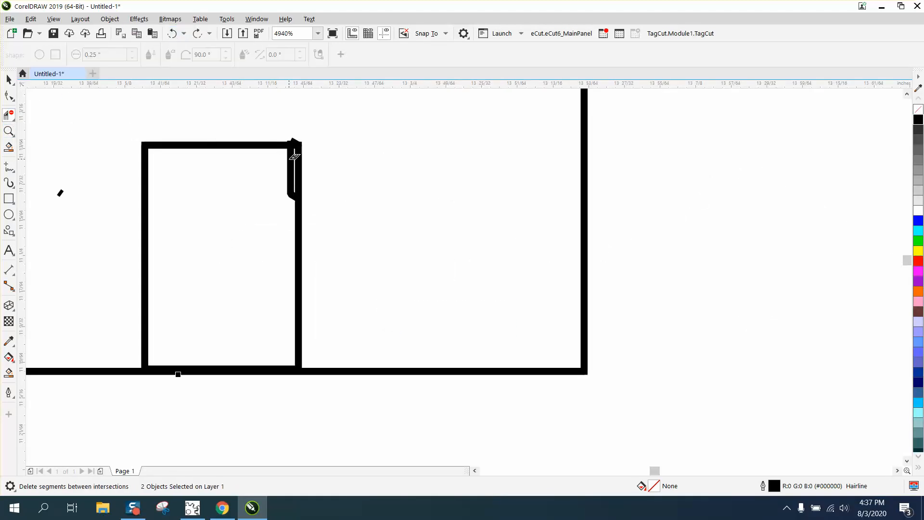
pyautogui.click(293, 154)
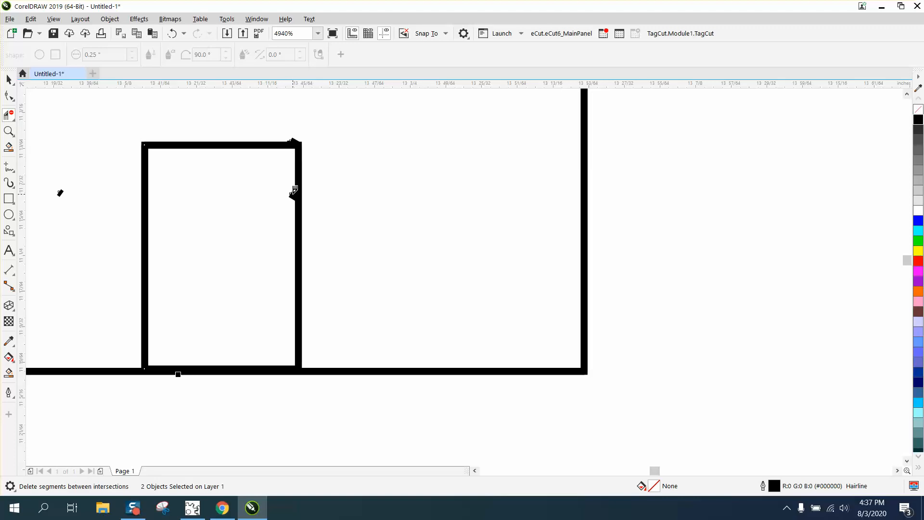
pyautogui.click(294, 190)
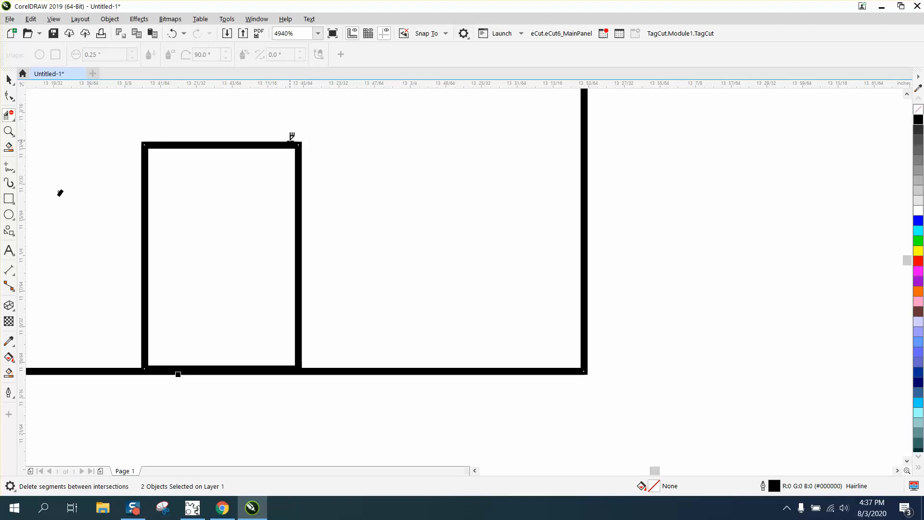
# Smart-fill the side wall of the extruded house with light gray (RGB 230, 230, 230).
pyautogui.scroll(-8, 327, 135)
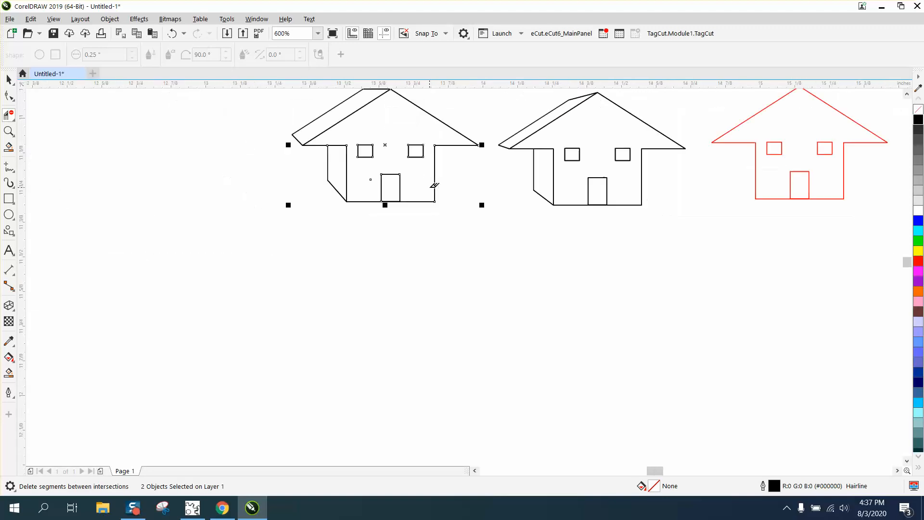
pyautogui.click(9, 80)
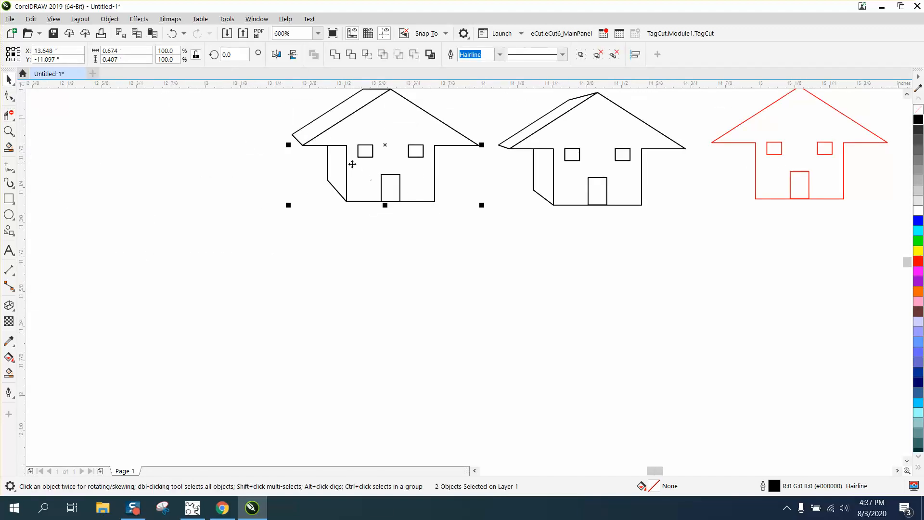
pyautogui.scroll(-2, 348, 163)
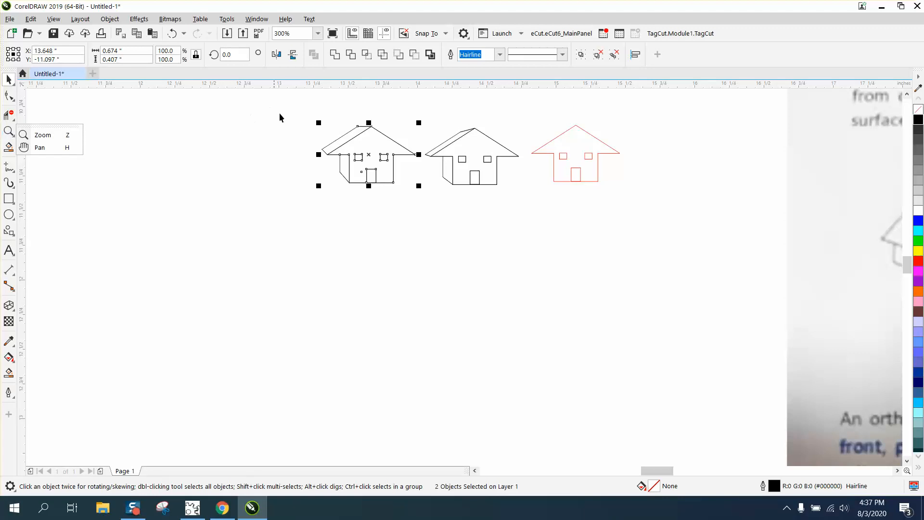
pyautogui.click(9, 131)
pyautogui.moveTo(317, 127); pyautogui.dragTo(478, 221)
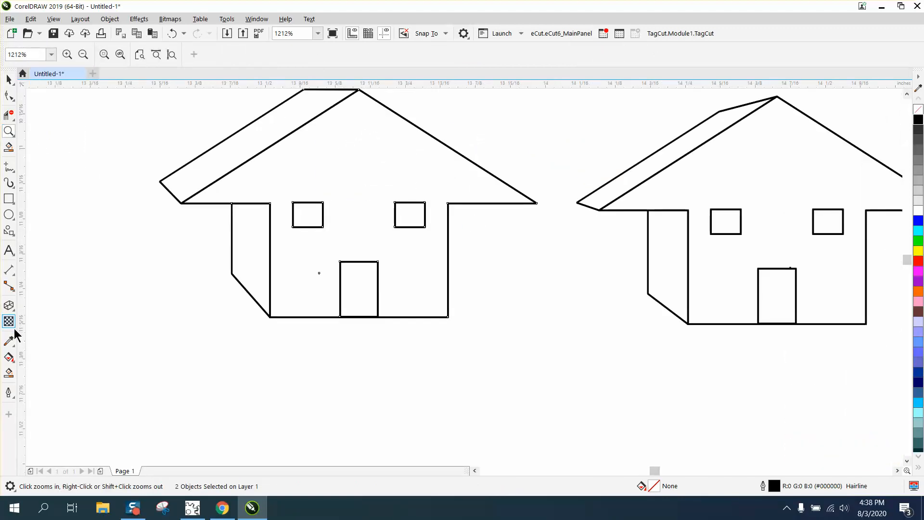
pyautogui.click(10, 372)
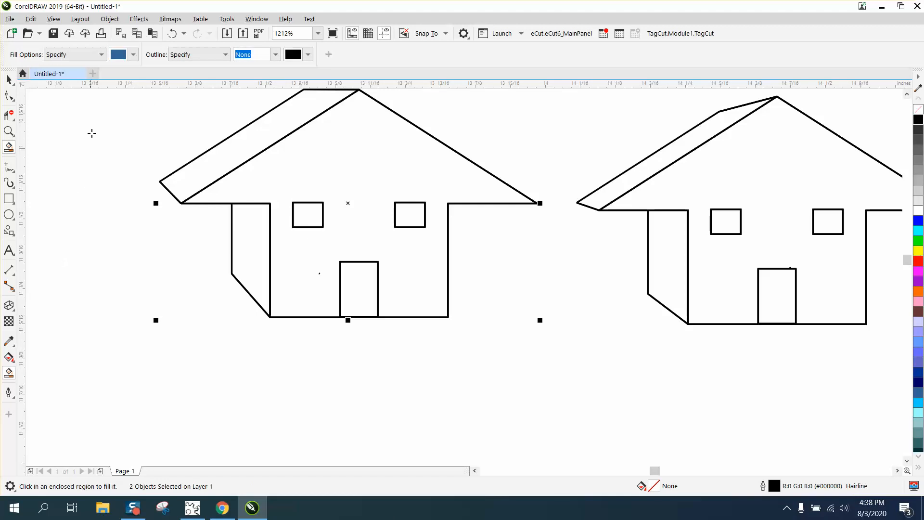
pyautogui.click(133, 54)
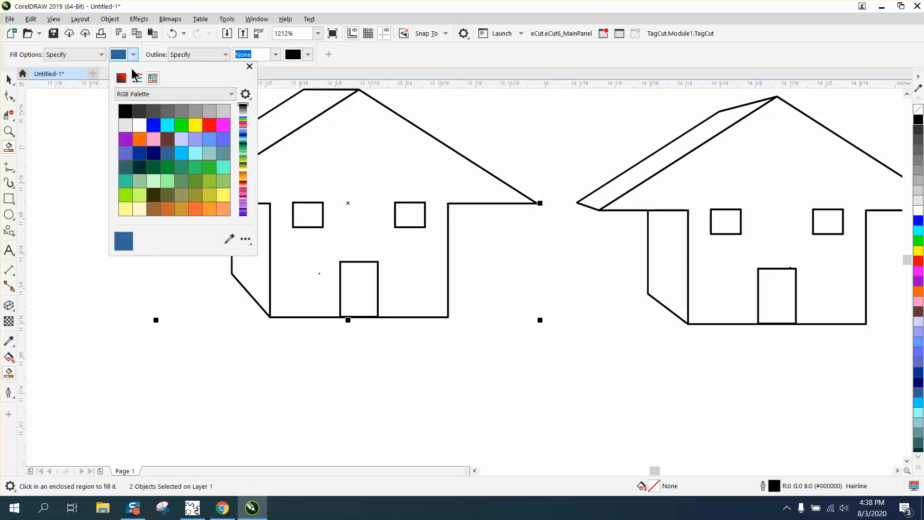
pyautogui.click(125, 125)
pyautogui.click(258, 247)
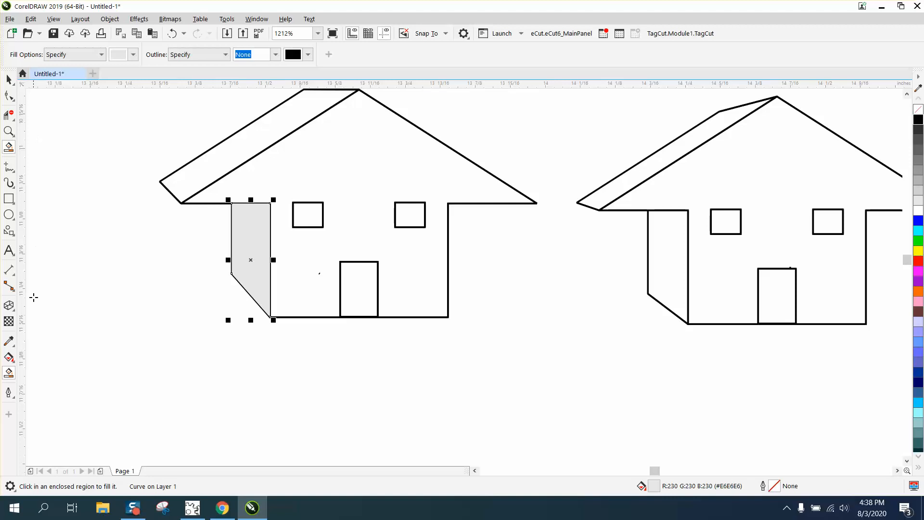
# Smart-fill the front face of the house with medium gray (RGB 153, 153, 153), leaving the windows and door unfilled.
pyautogui.click(101, 54)
pyautogui.click(101, 55)
pyautogui.click(132, 55)
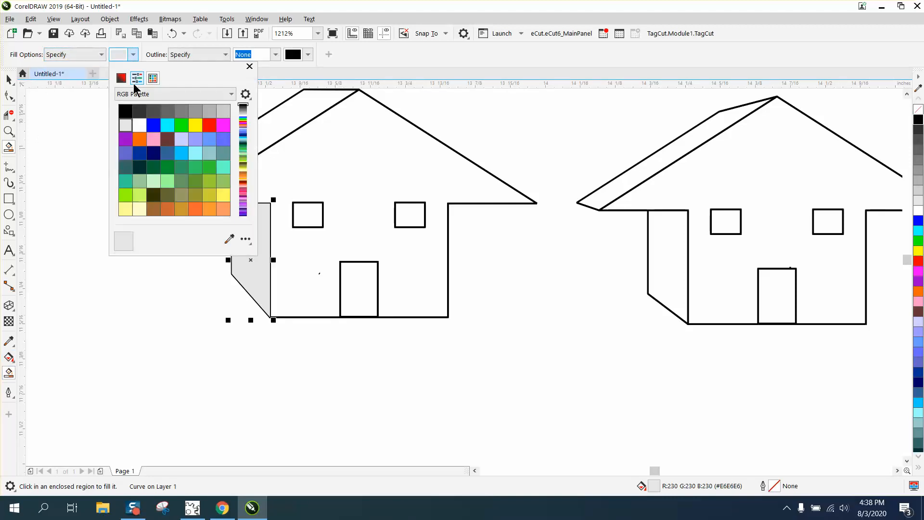
pyautogui.click(195, 112)
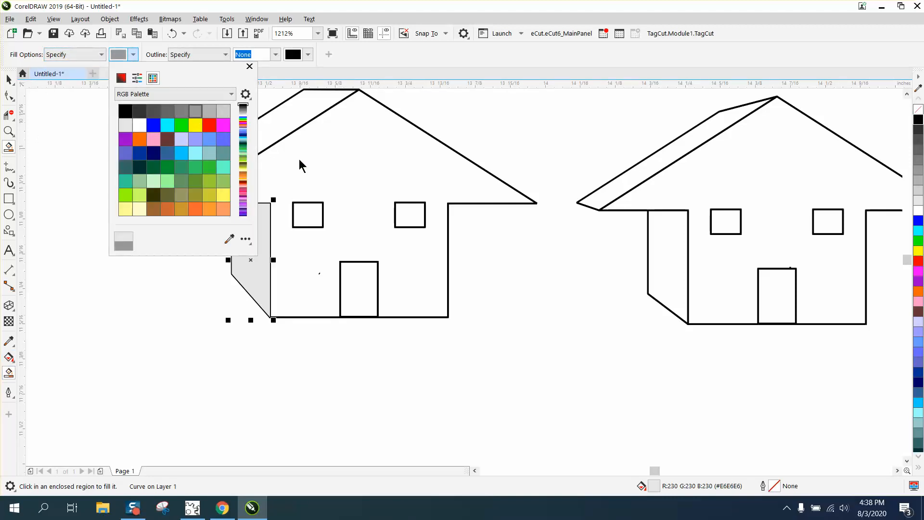
pyautogui.click(352, 167)
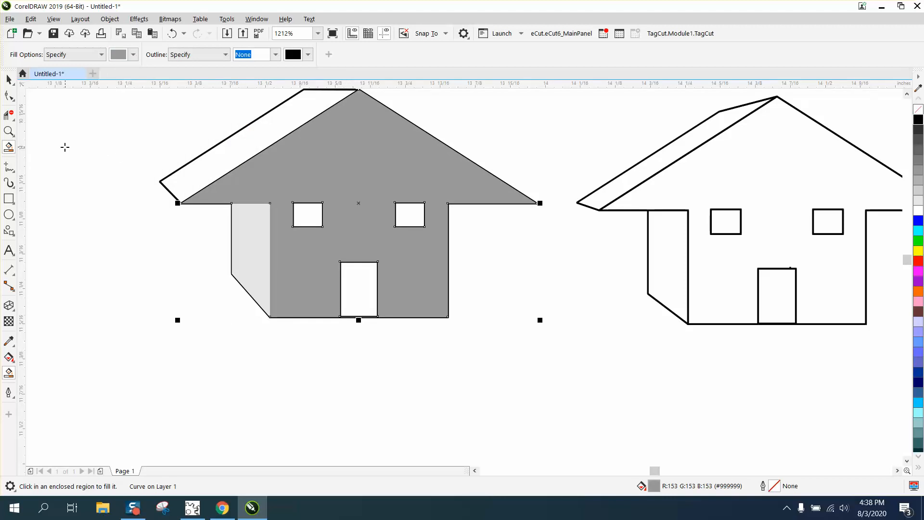
# Smart-fill the slanted side of the roof with dark gray (RGB 77, 77, 77).
pyautogui.click(132, 55)
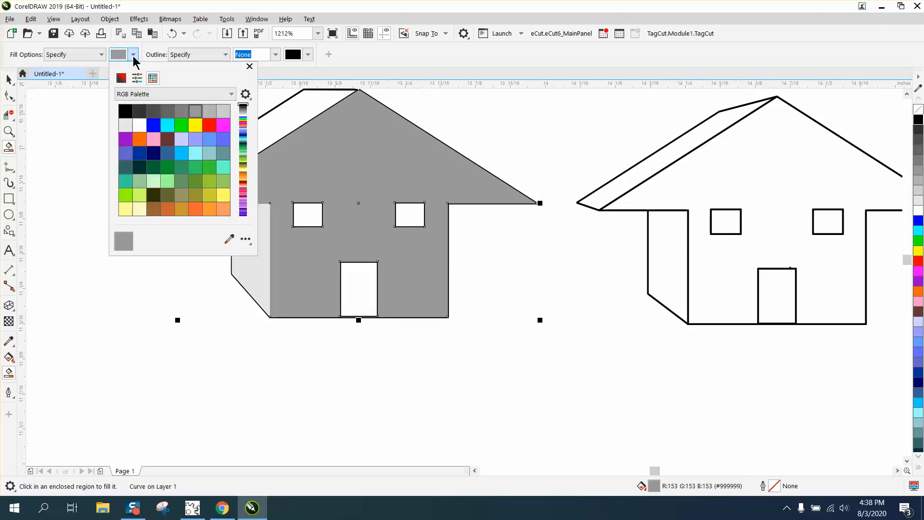
pyautogui.click(126, 111)
pyautogui.click(139, 111)
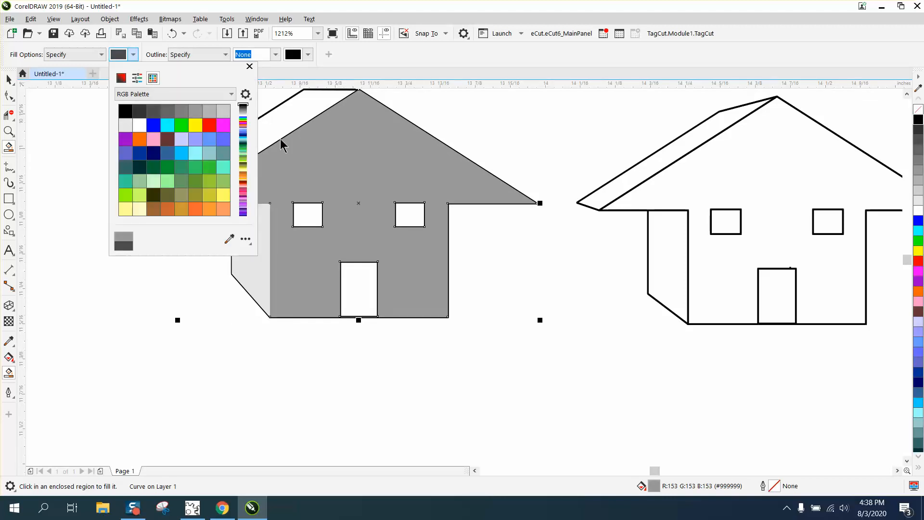
pyautogui.click(281, 117)
pyautogui.click(282, 116)
pyautogui.scroll(-2, 298, 141)
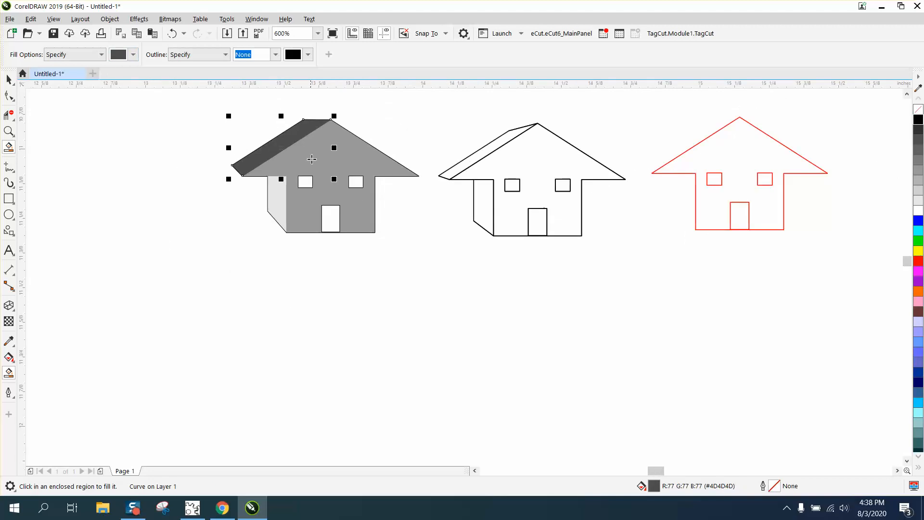
pyautogui.click(10, 80)
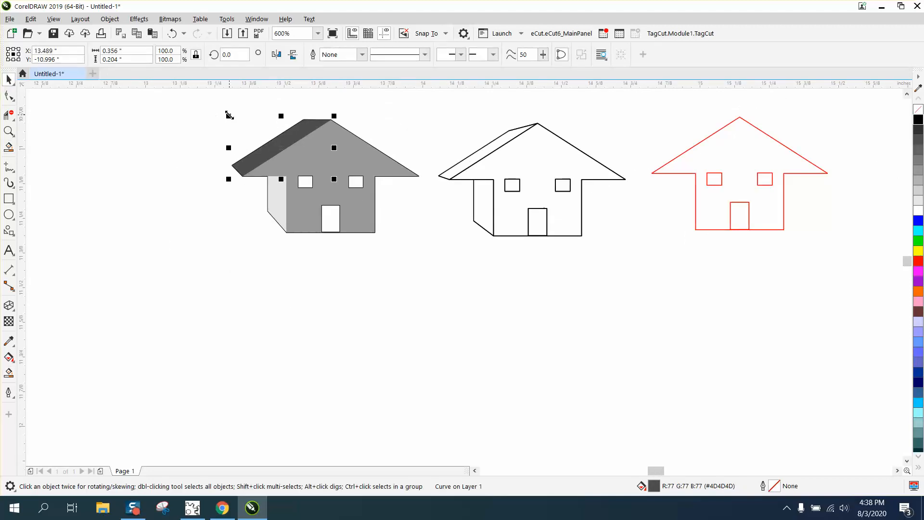
pyautogui.scroll(-2, 494, 168)
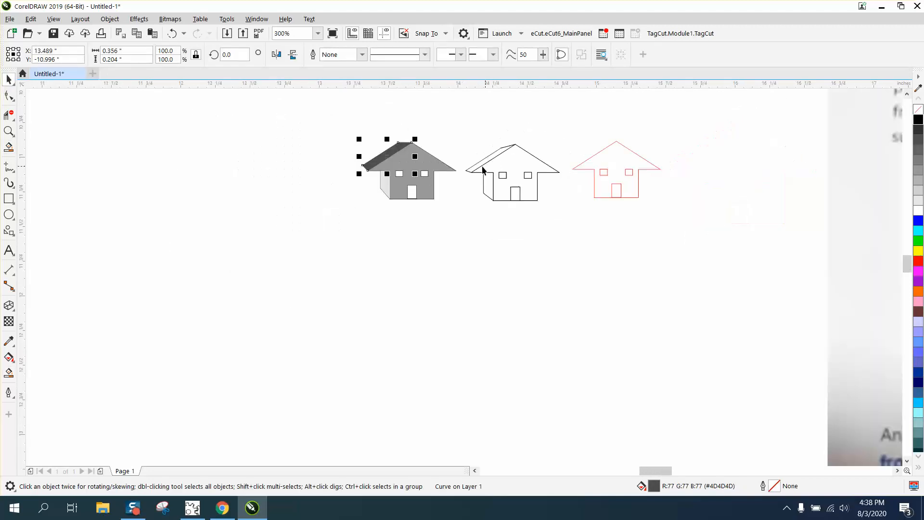
pyautogui.click(9, 131)
pyautogui.moveTo(330, 133); pyautogui.dragTo(491, 210)
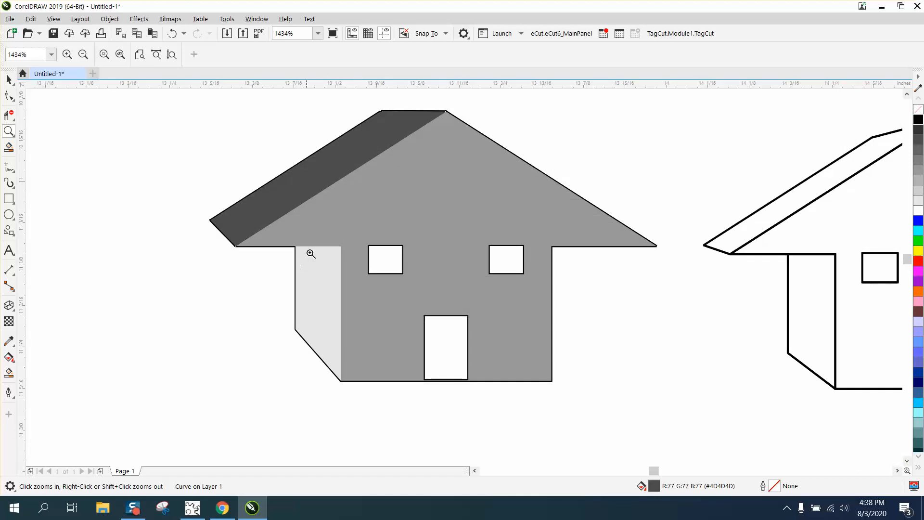
# Give the light gray side wall of the shaded house a black hairline outline.
pyautogui.click(8, 79)
pyautogui.click(148, 185)
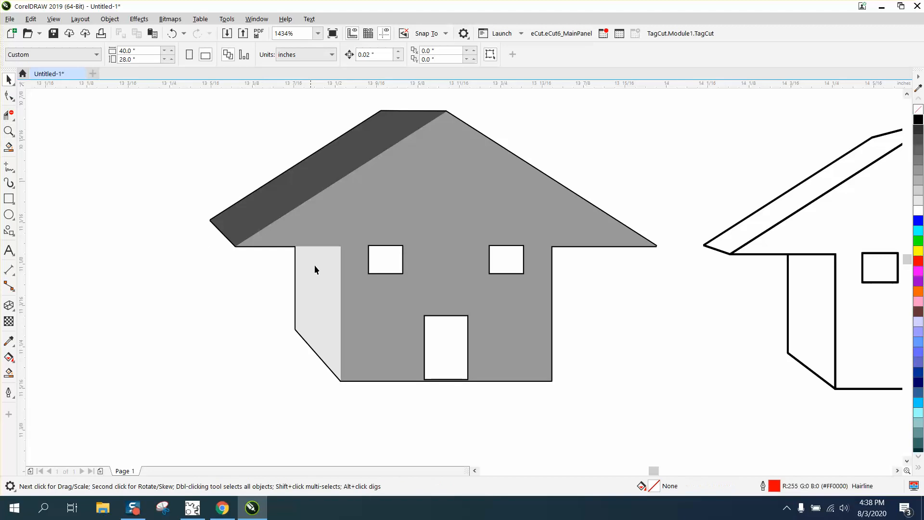
pyautogui.click(316, 265)
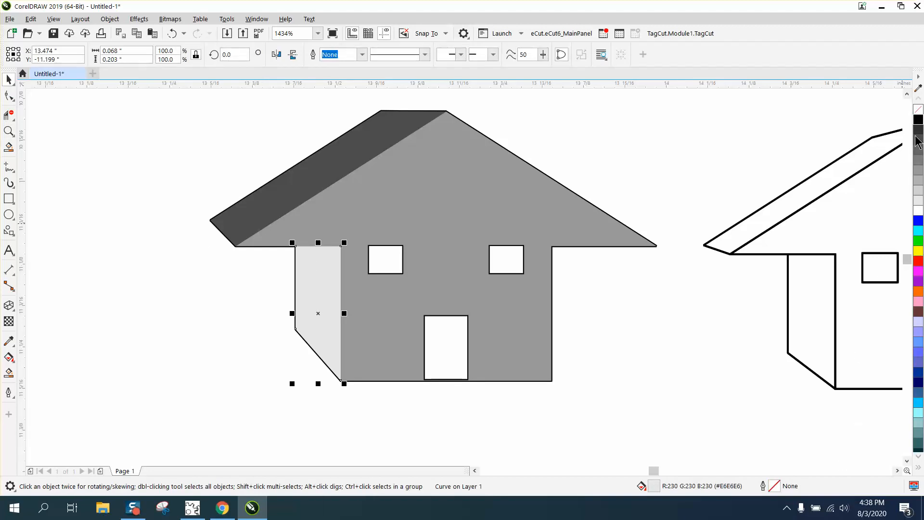
pyautogui.rightClick(918, 121)
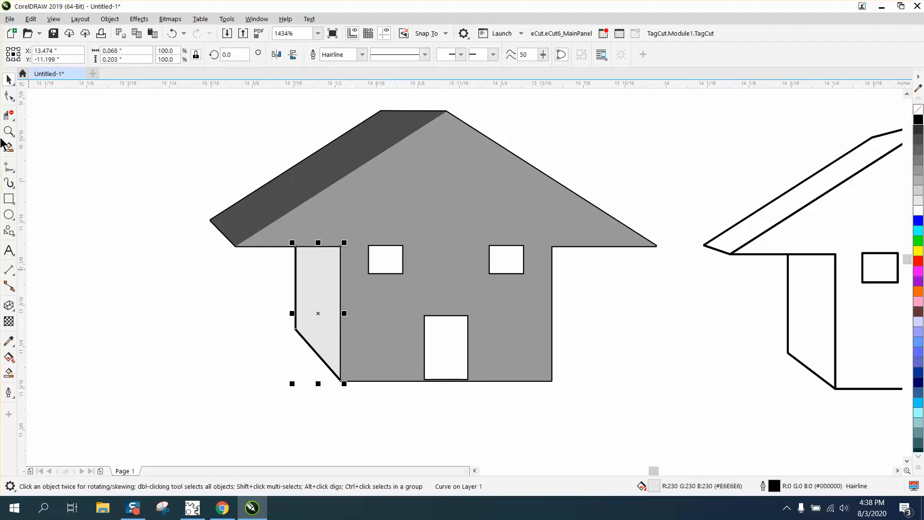
pyautogui.click(85, 127)
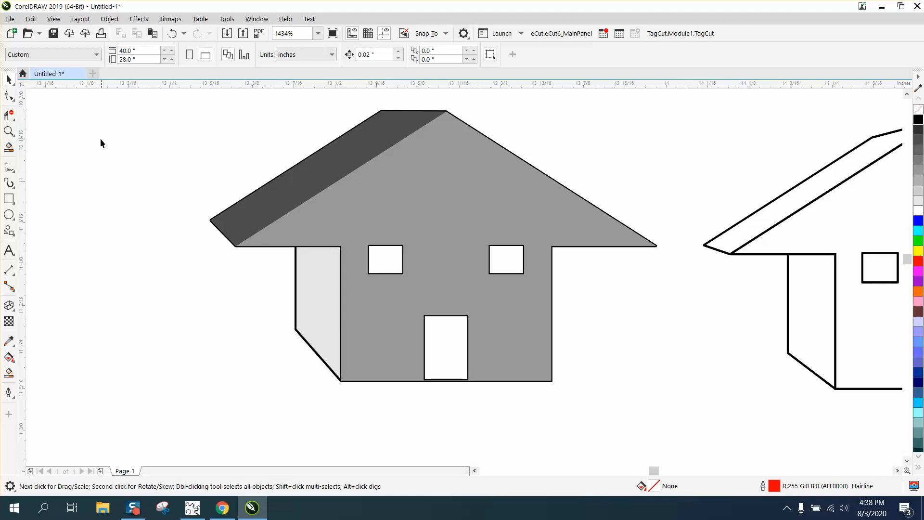
# Move the red front-view house about 0.48 inches right and 0.15 inches down, away from the two 3D houses.
pyautogui.scroll(-5, 99, 142)
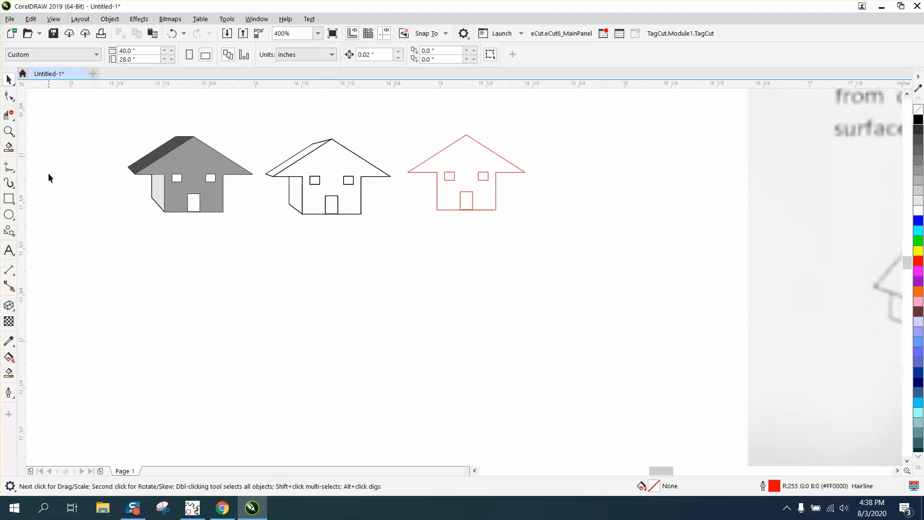
pyautogui.click(448, 201)
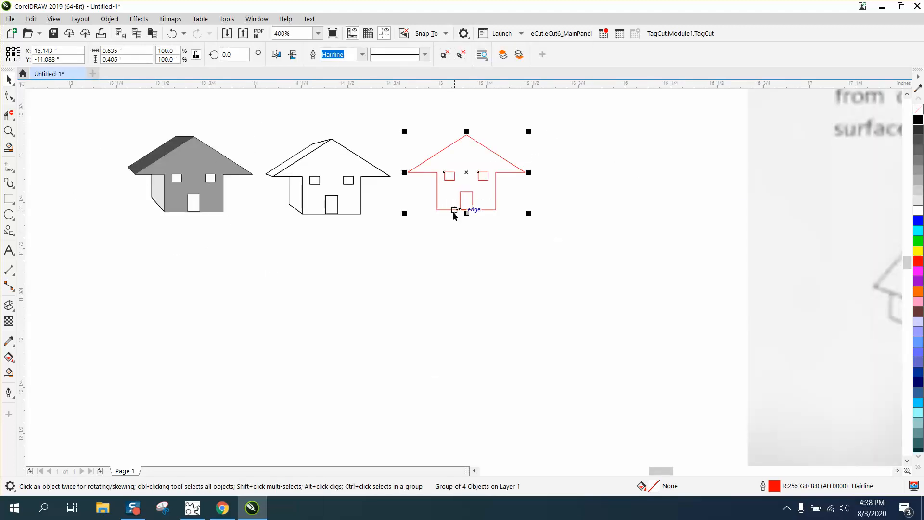
pyautogui.moveTo(464, 208); pyautogui.dragTo(553, 236)
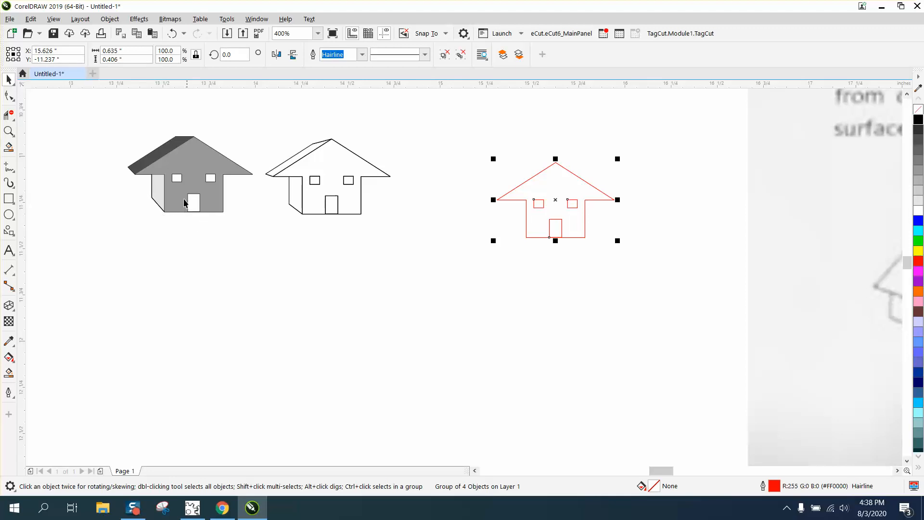
# Draw a square about 1.7 inches wide in the empty area below the houses and extrude it toward its upper left.
pyautogui.scroll(-3, 500, 209)
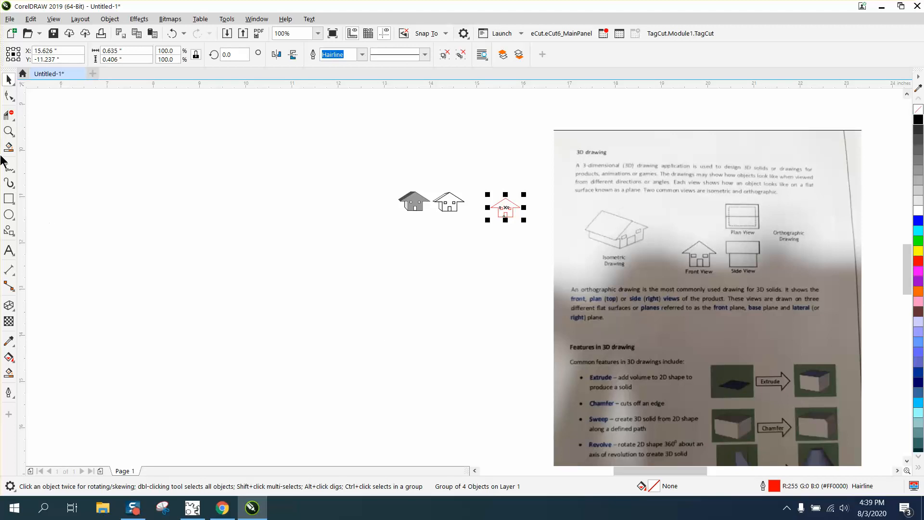
pyautogui.click(8, 131)
pyautogui.hscroll(3, 732, 418)
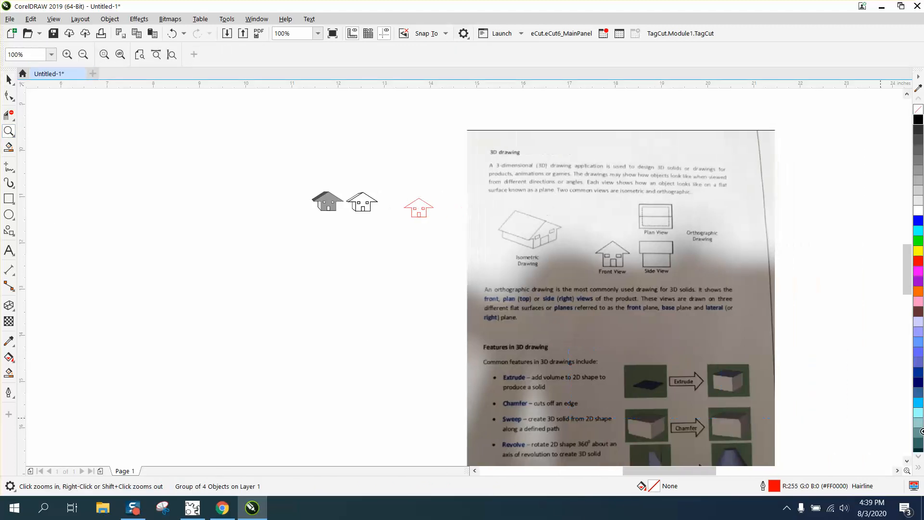
pyautogui.moveTo(568, 351); pyautogui.dragTo(922, 431)
pyautogui.scroll(-1, 440, 270)
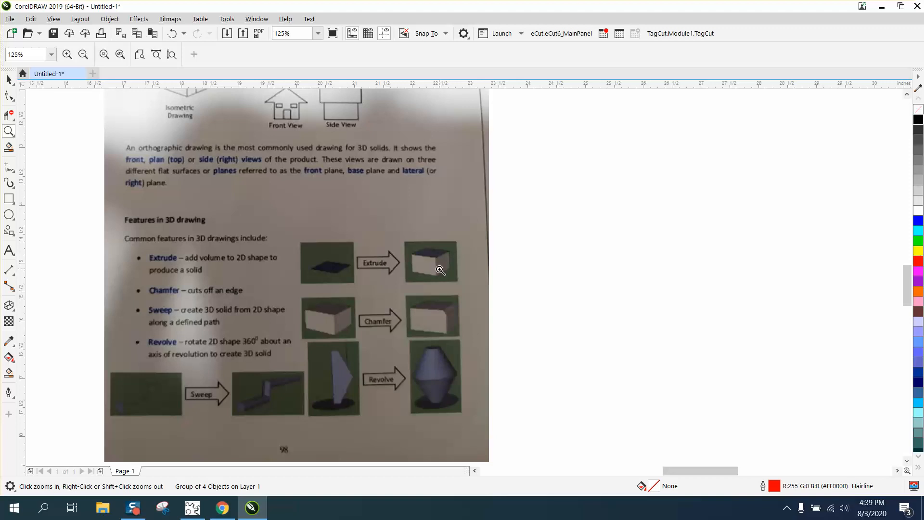
pyautogui.scroll(-1, 440, 270)
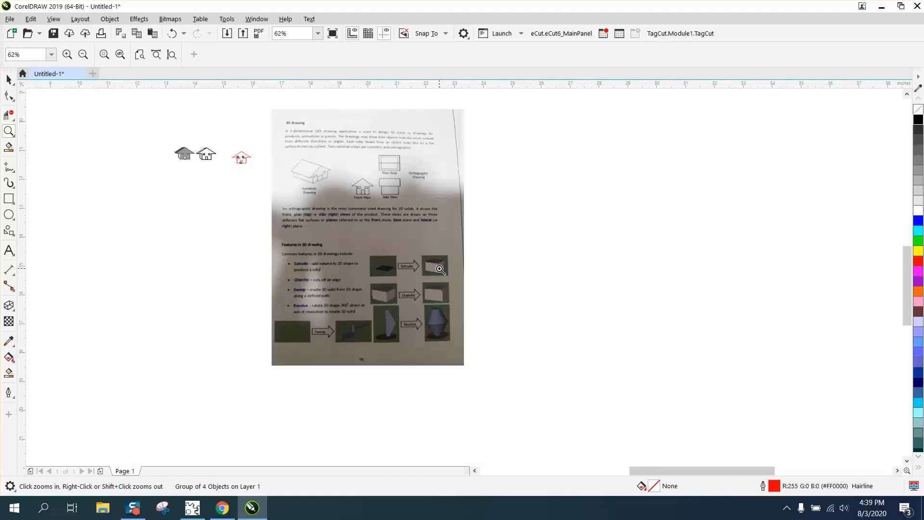
pyautogui.click(9, 199)
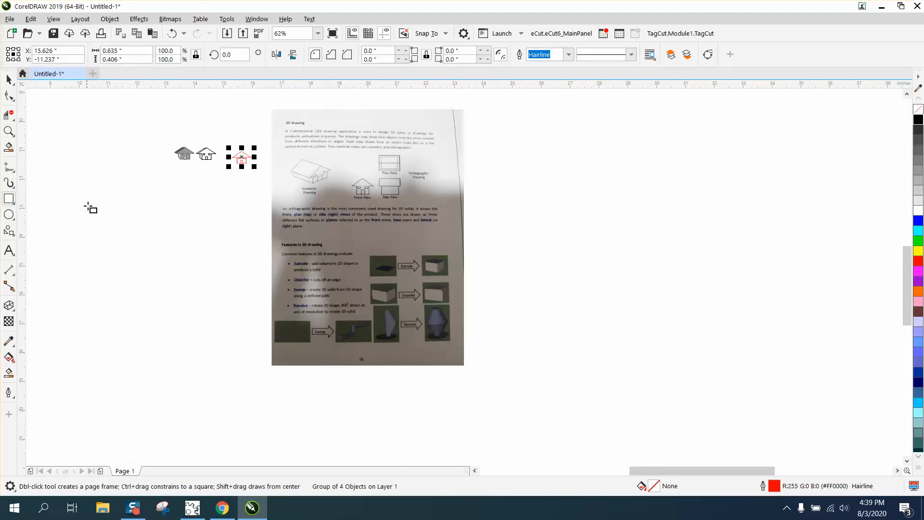
pyautogui.moveTo(116, 210)
pyautogui.mouseDown()
pyautogui.moveTo(132, 261)
pyautogui.moveTo(140, 234)
pyautogui.moveTo(103, 196)
pyautogui.mouseUp()
pyautogui.click(8, 305)
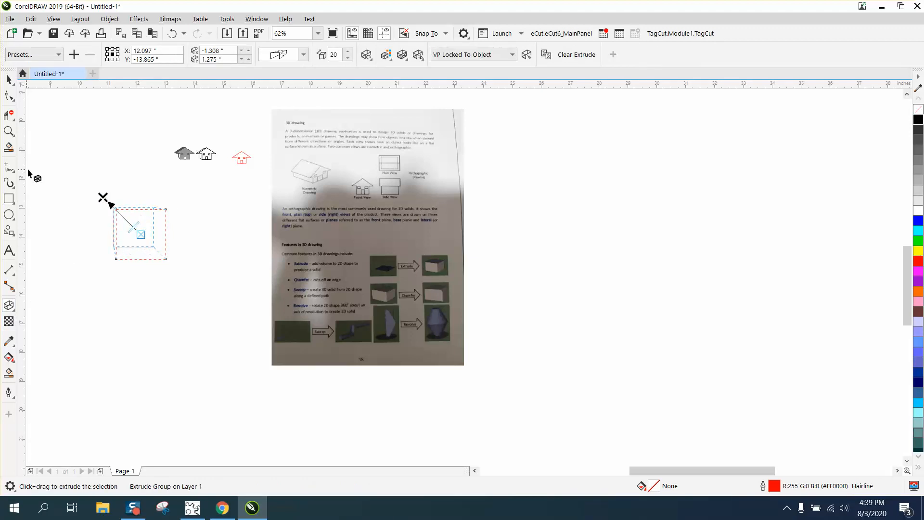
pyautogui.click(57, 170)
# Break the extrude group of the extruded square apart into separate objects.
pyautogui.click(9, 131)
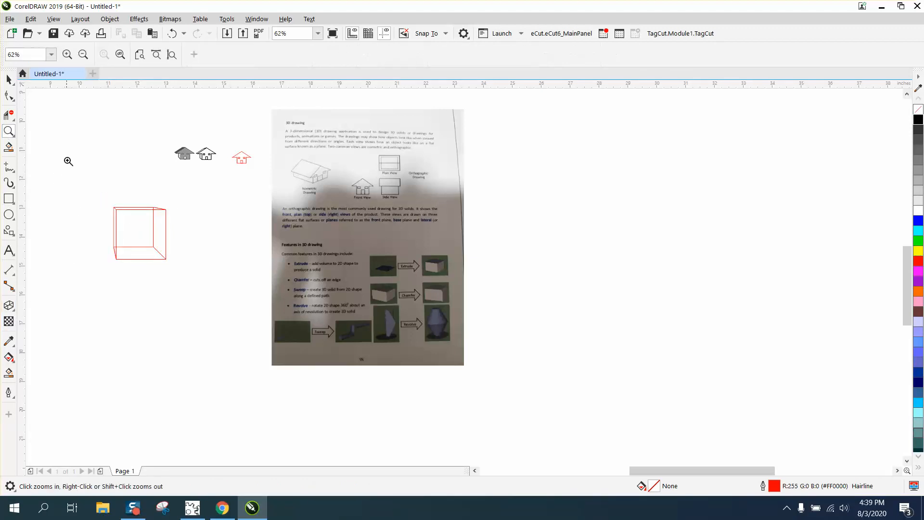
pyautogui.moveTo(68, 169); pyautogui.dragTo(244, 285)
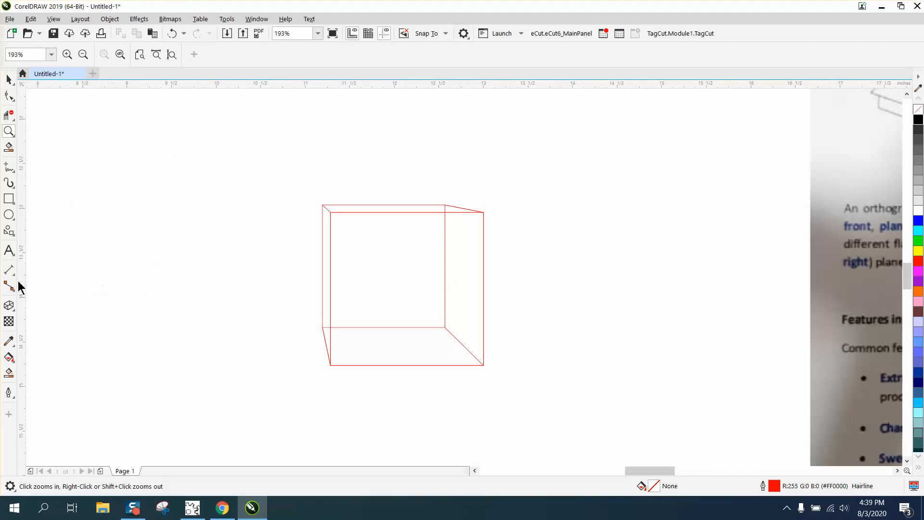
pyautogui.click(9, 117)
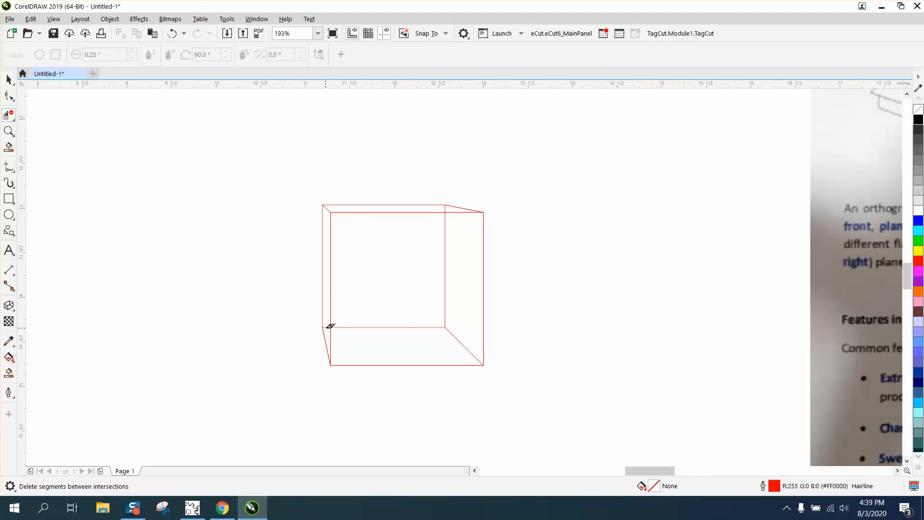
pyautogui.click(9, 79)
pyautogui.moveTo(488, 340); pyautogui.dragTo(610, 435)
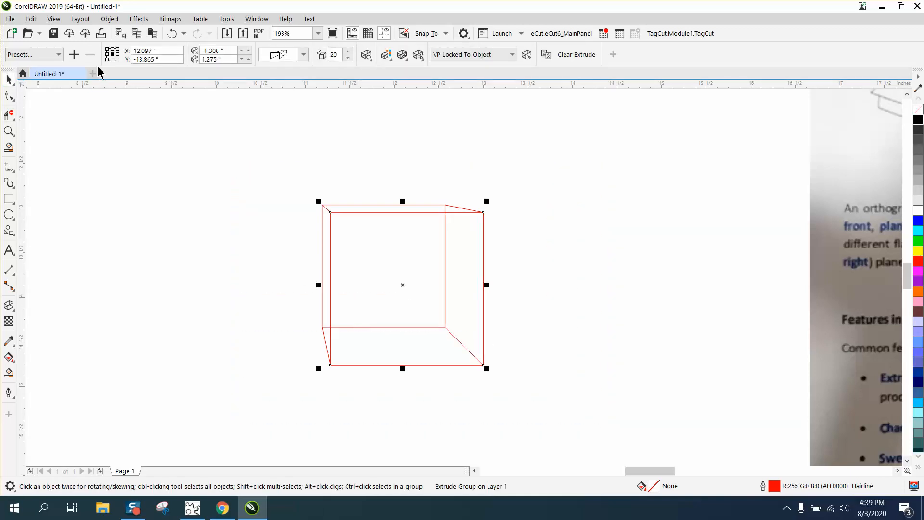
pyautogui.click(110, 18)
pyautogui.click(140, 278)
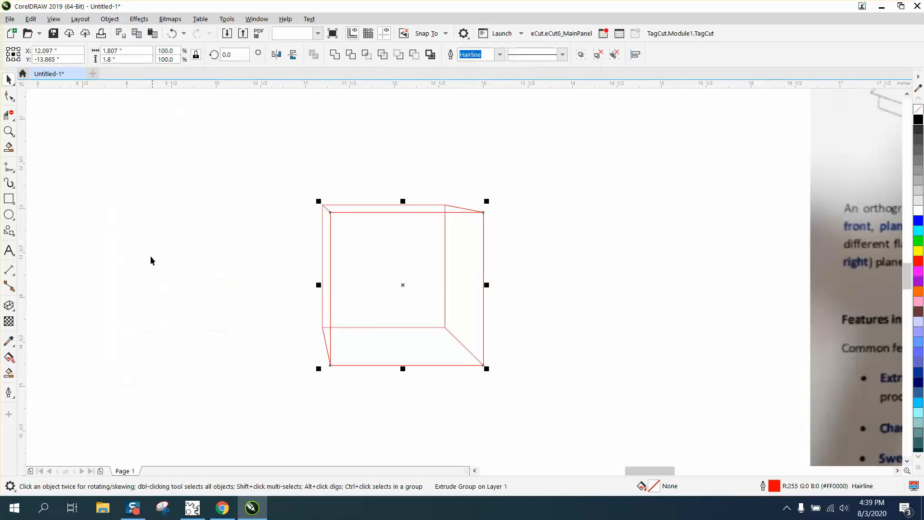
# Delete the cube's hidden back edges and leftover stubs with virtual segment deletion, undoing the mistaken removal of its left outer edge.
pyautogui.click(6, 117)
pyautogui.moveTo(392, 313); pyautogui.dragTo(451, 336)
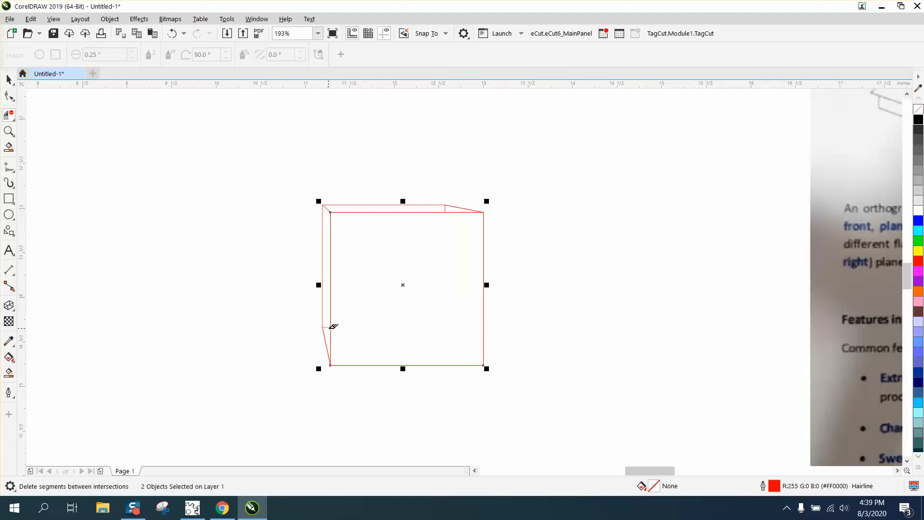
pyautogui.click(331, 327)
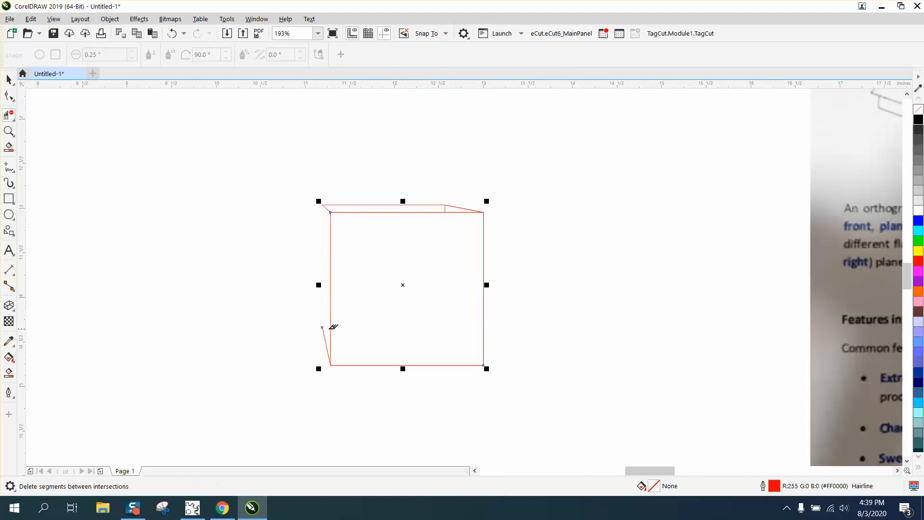
pyautogui.click(171, 33)
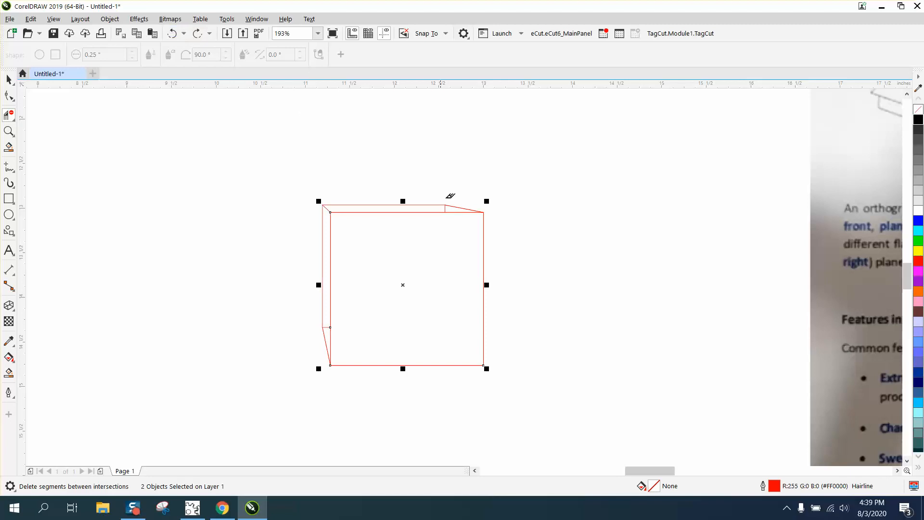
pyautogui.click(447, 205)
# Smart-fill the left side and top of the cube with dark gray (RGB 77, 77, 77).
pyautogui.click(9, 372)
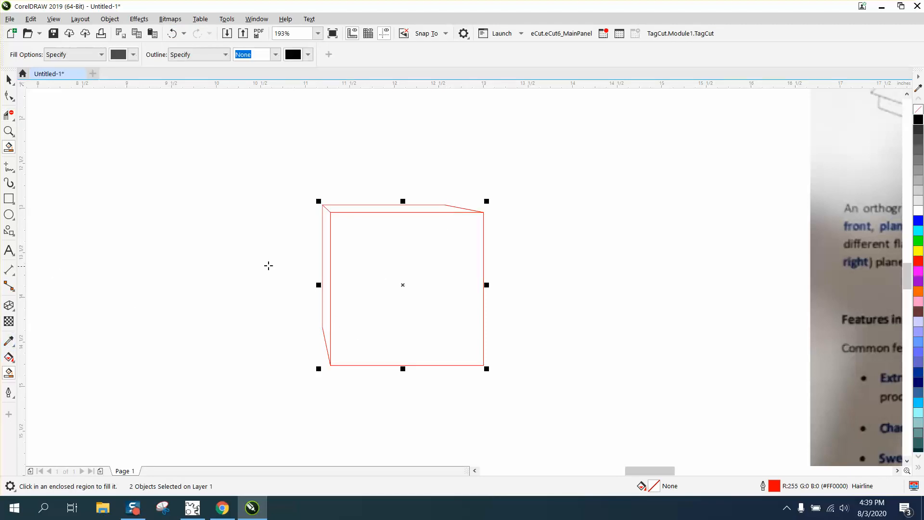
pyautogui.click(326, 255)
pyautogui.click(358, 209)
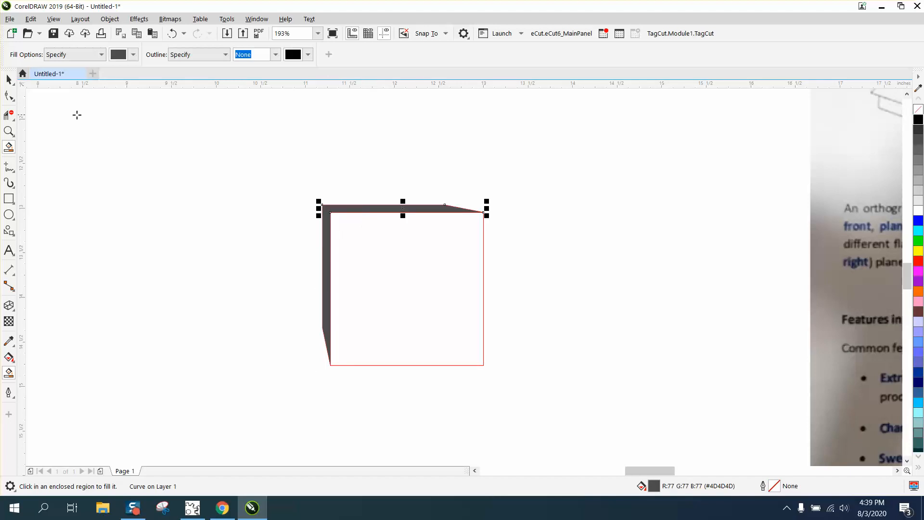
# Smart-fill the front face of the cube with medium gray (RGB 153, 153, 153) and deselect it.
pyautogui.click(132, 55)
pyautogui.click(193, 113)
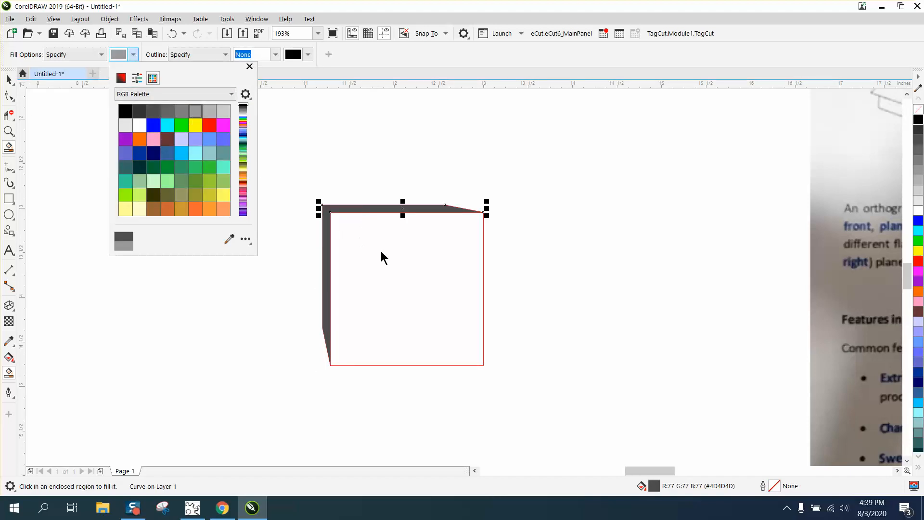
pyautogui.click(380, 250)
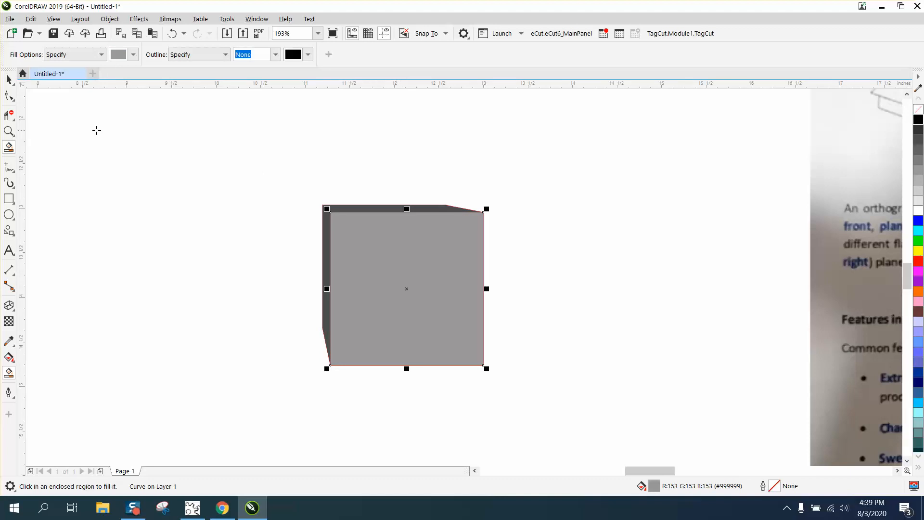
pyautogui.click(9, 79)
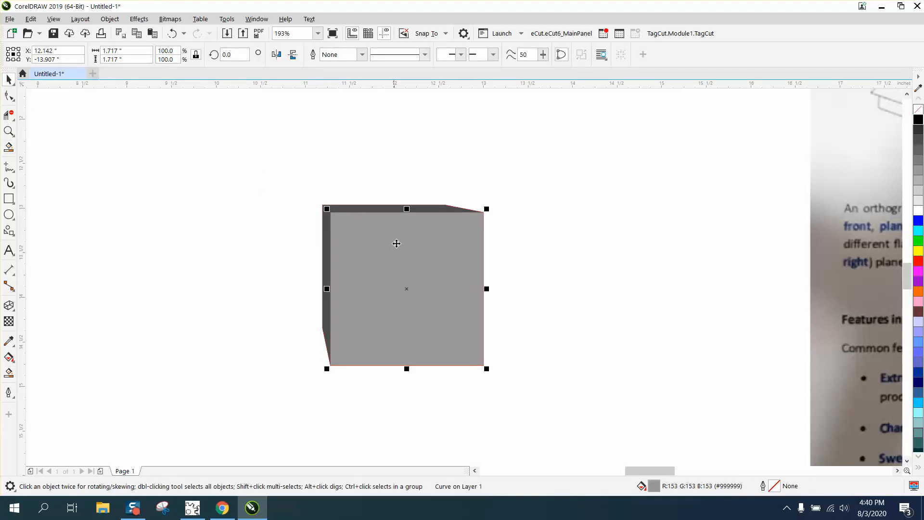
pyautogui.click(411, 182)
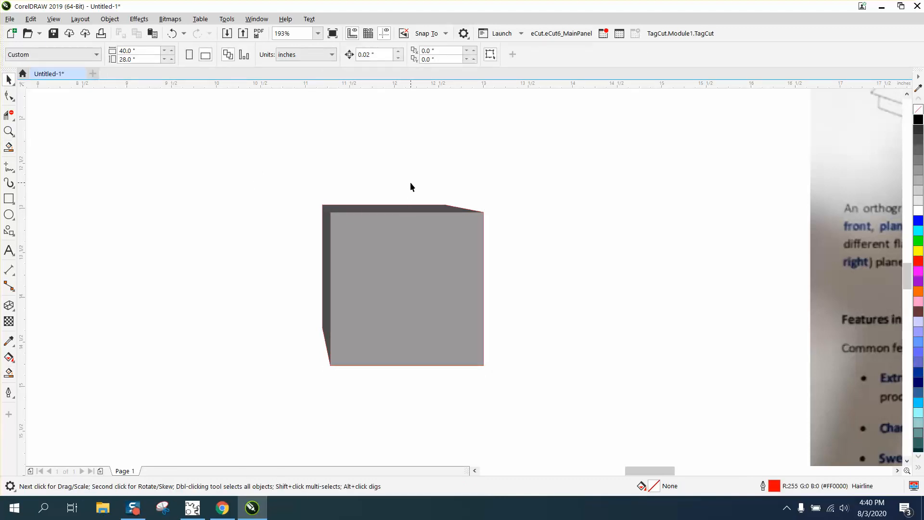